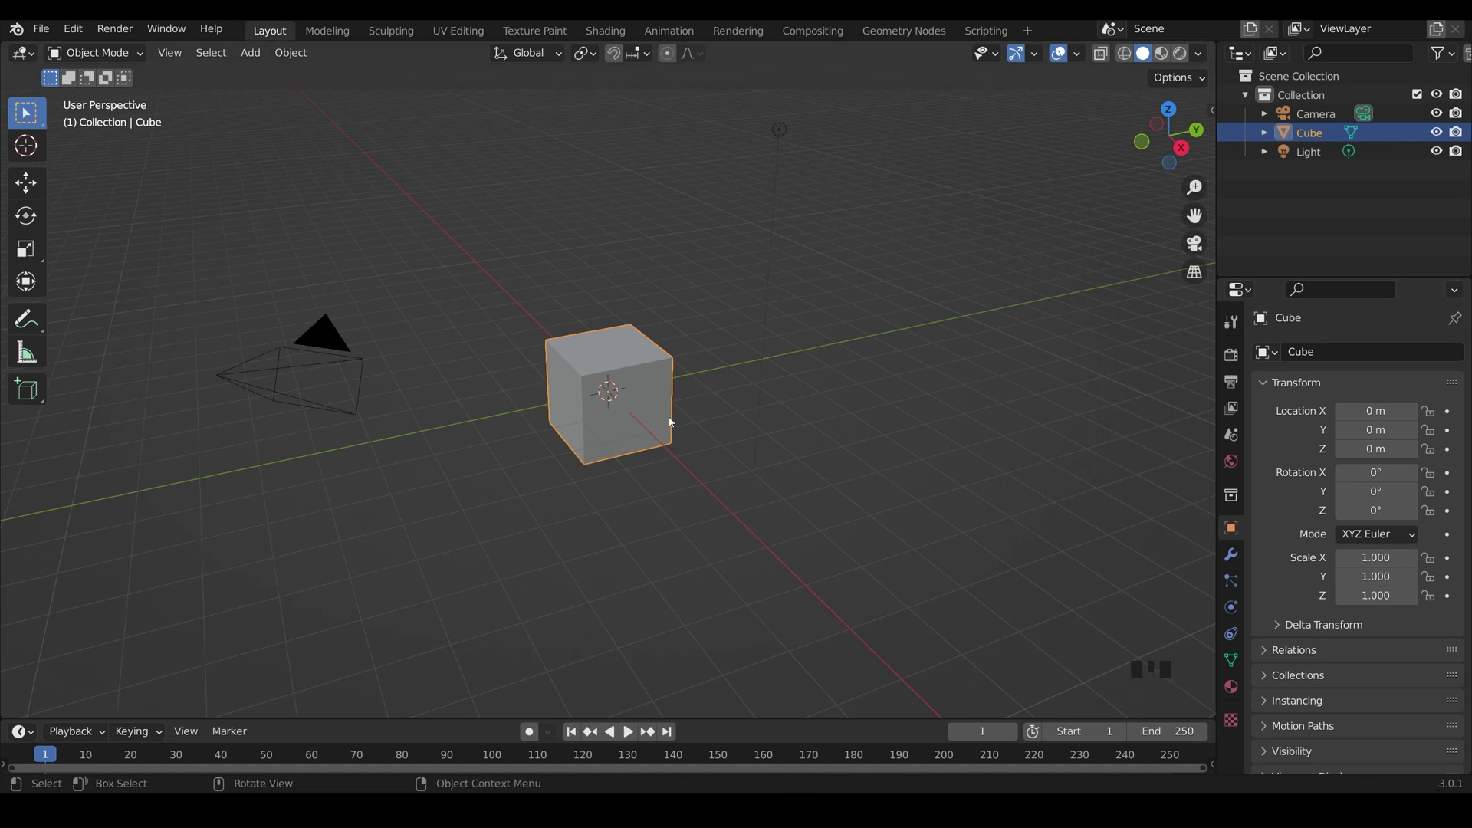
# Replace the default cube with a UV sphere at the world origin and orbit around it
pyautogui.press('Delete')
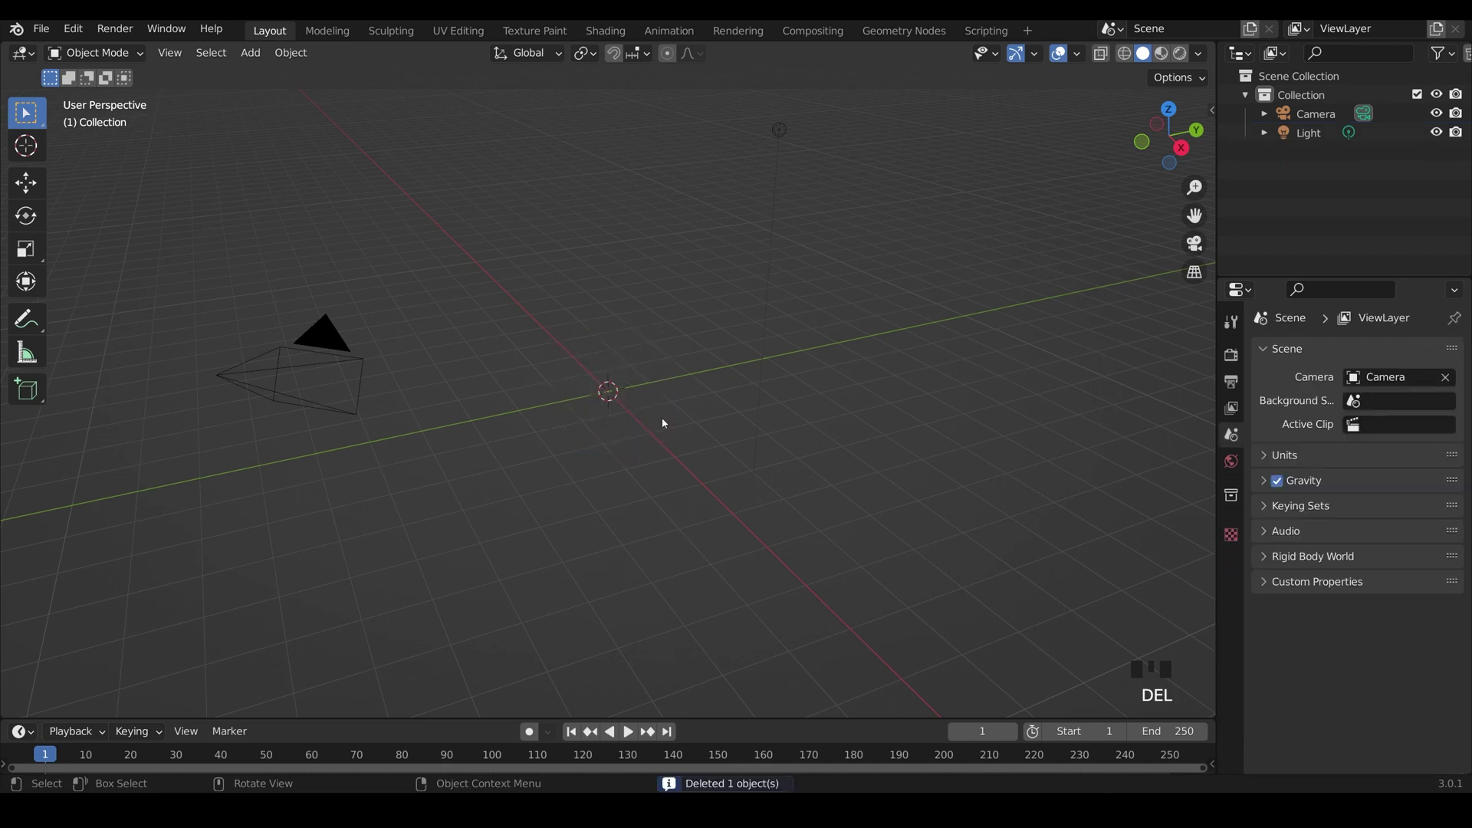
pyautogui.hotkey('shift', 'a')
pyautogui.moveTo(662, 418)
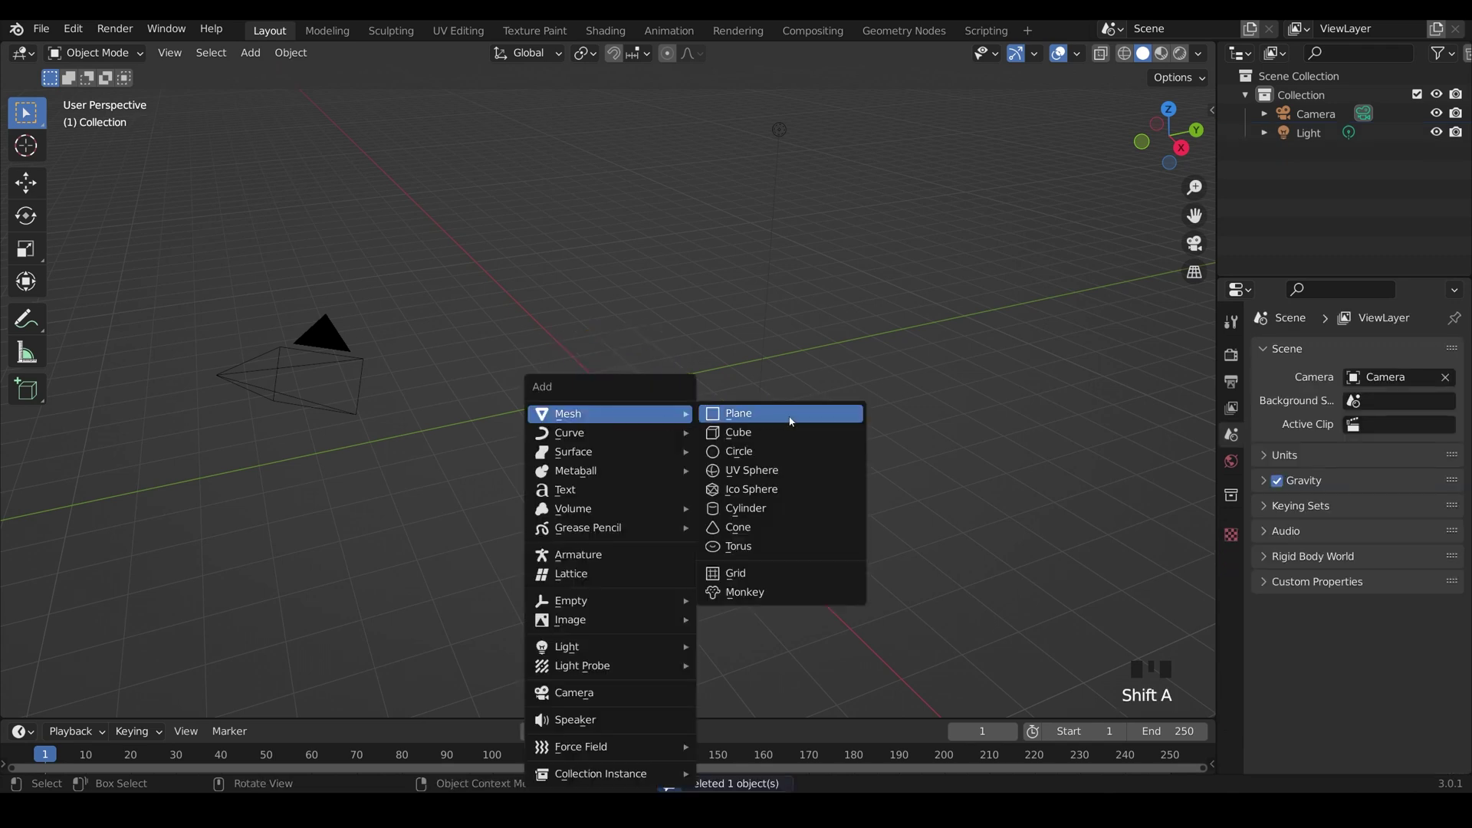
pyautogui.click(739, 470)
pyautogui.scroll(5, 659, 387)
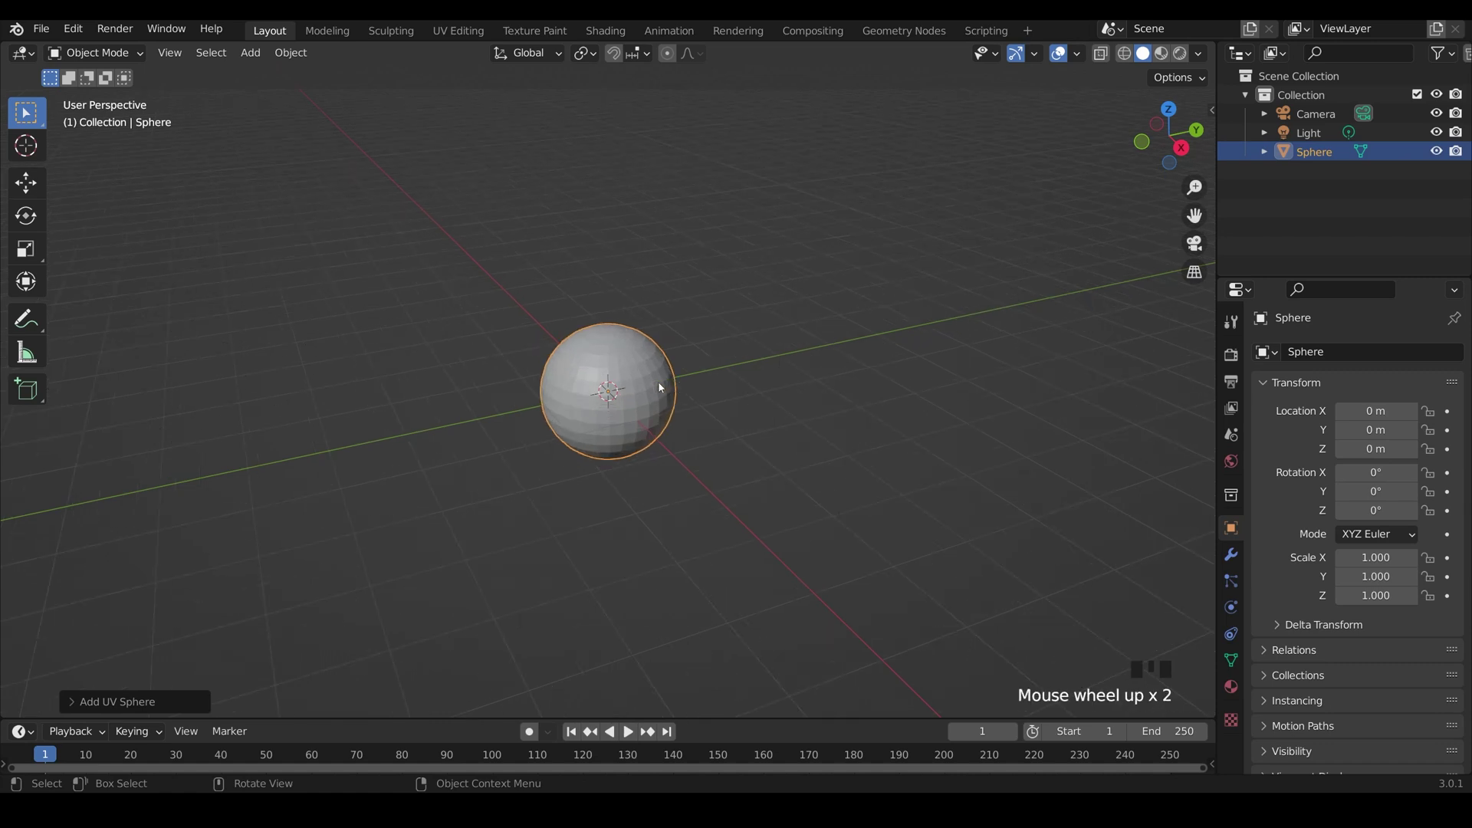
pyautogui.moveTo(660, 388); pyautogui.dragTo(605, 337, button='middle')
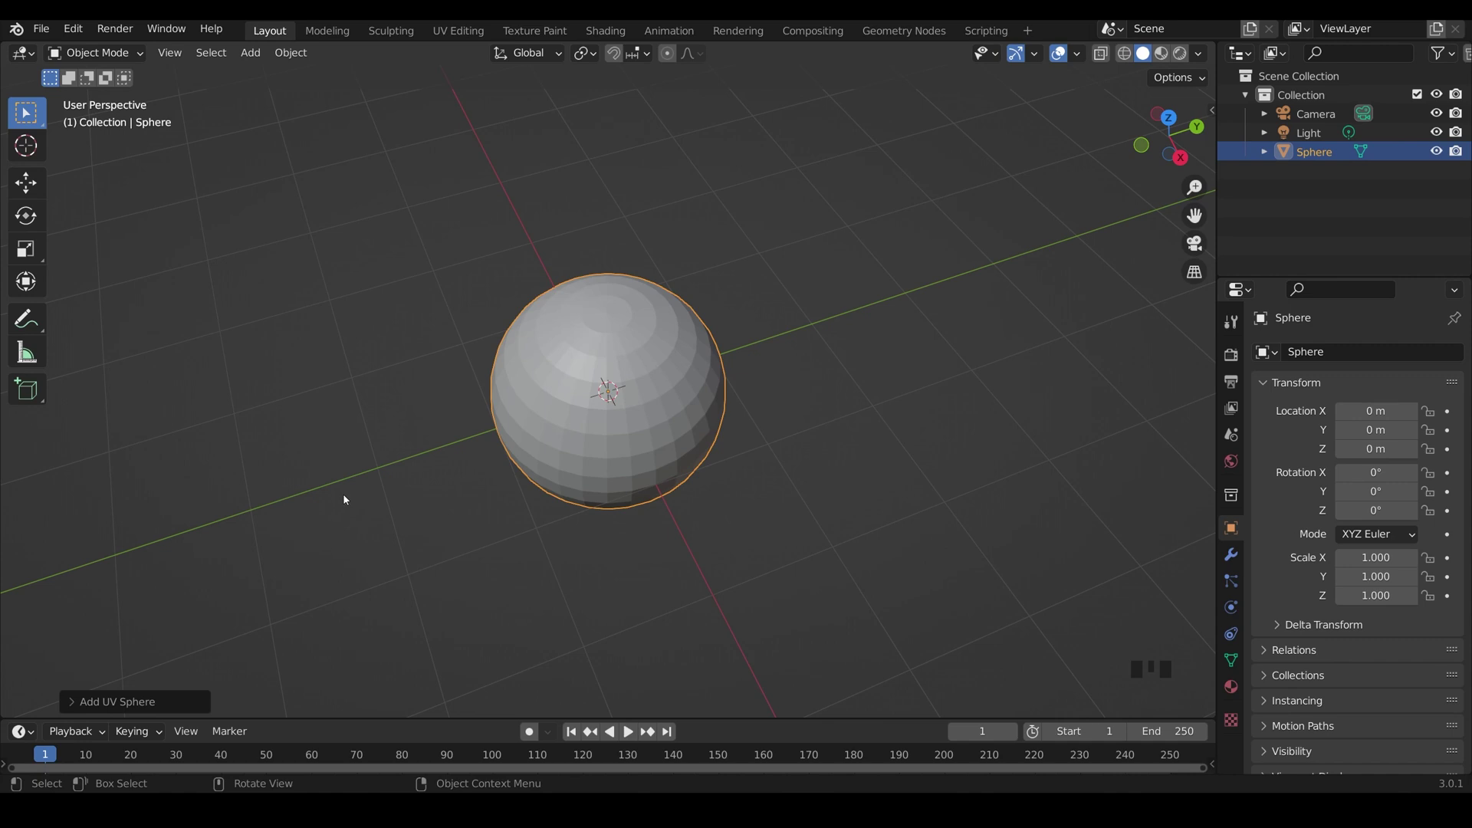
# Rotate the sphere 90° about X (rx90) and orbit to face it head-on
pyautogui.write('r')
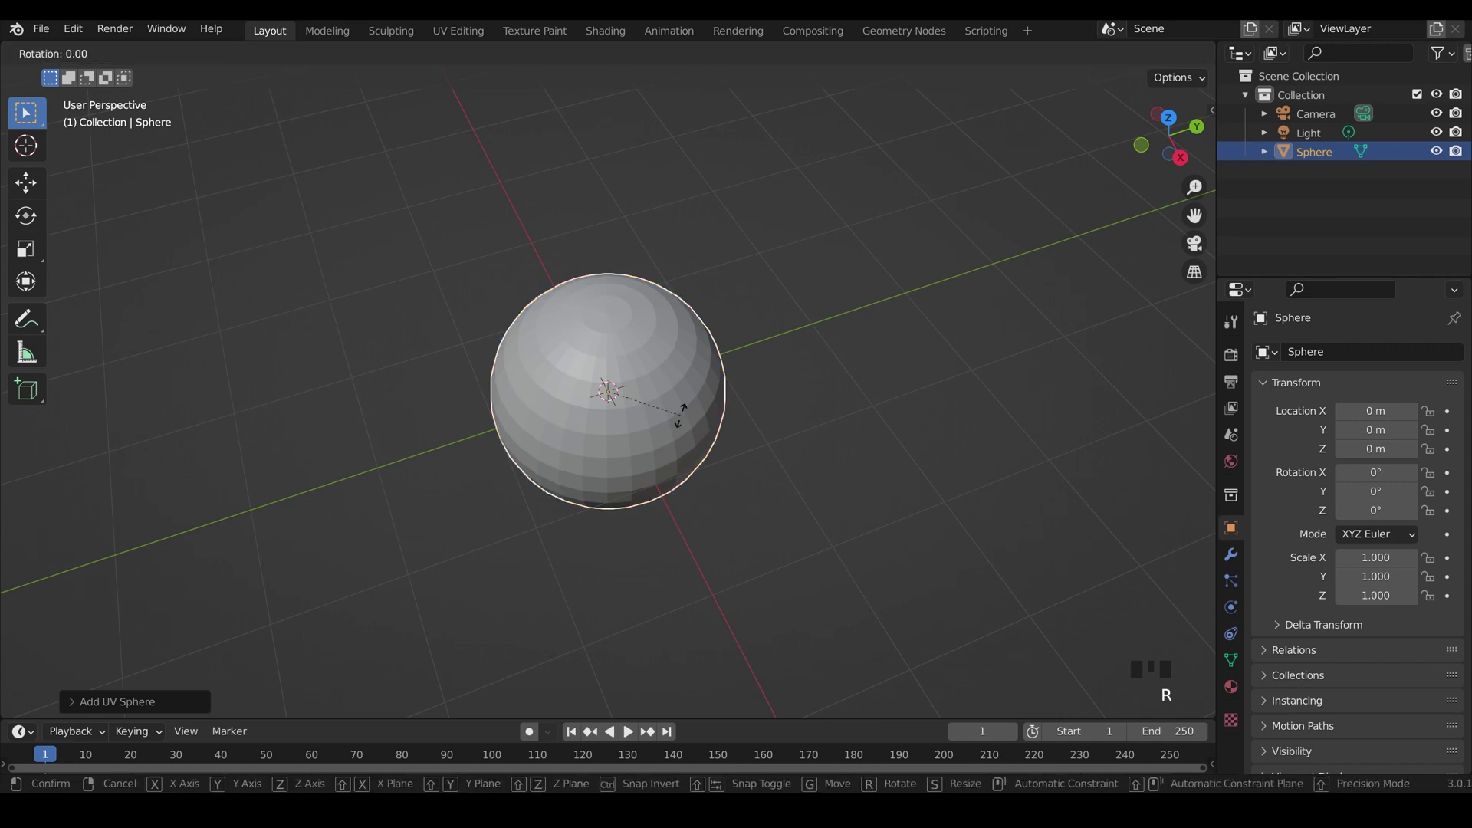
pyautogui.write('x90')
pyautogui.press('Return')
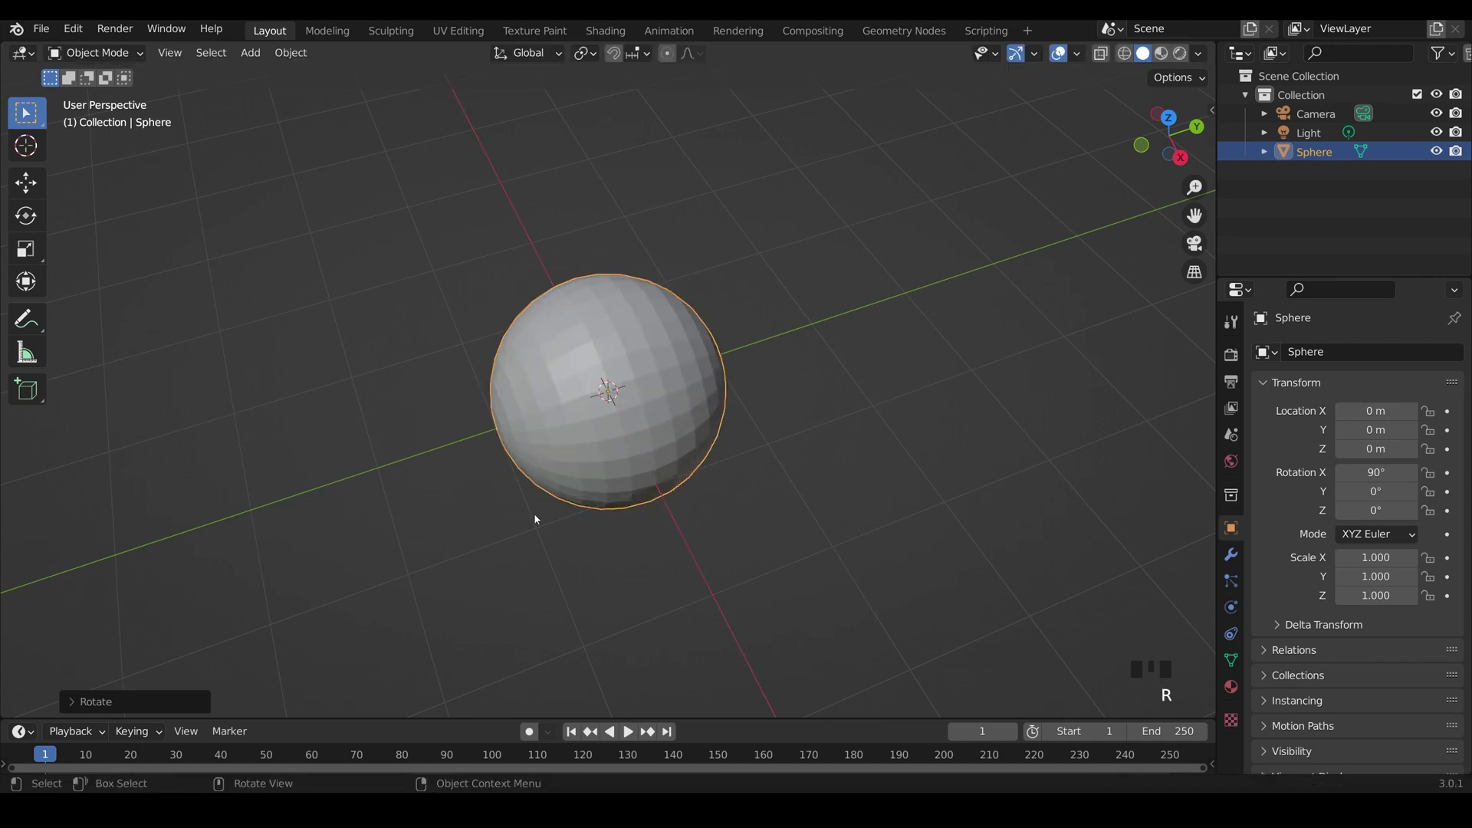
pyautogui.moveTo(536, 520); pyautogui.dragTo(683, 401, button='middle')
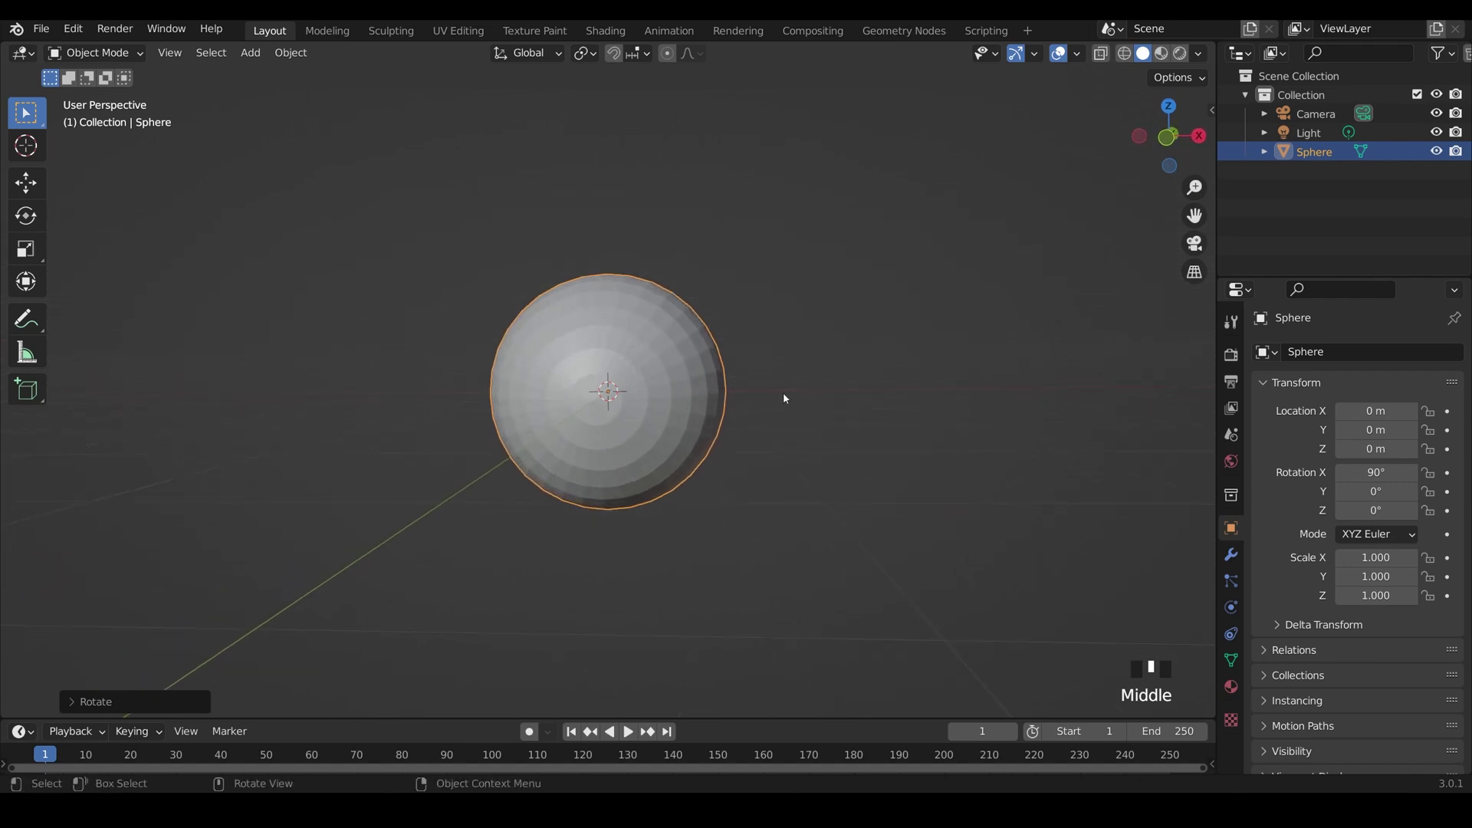
pyautogui.moveTo(798, 398); pyautogui.dragTo(611, 381, button='middle')
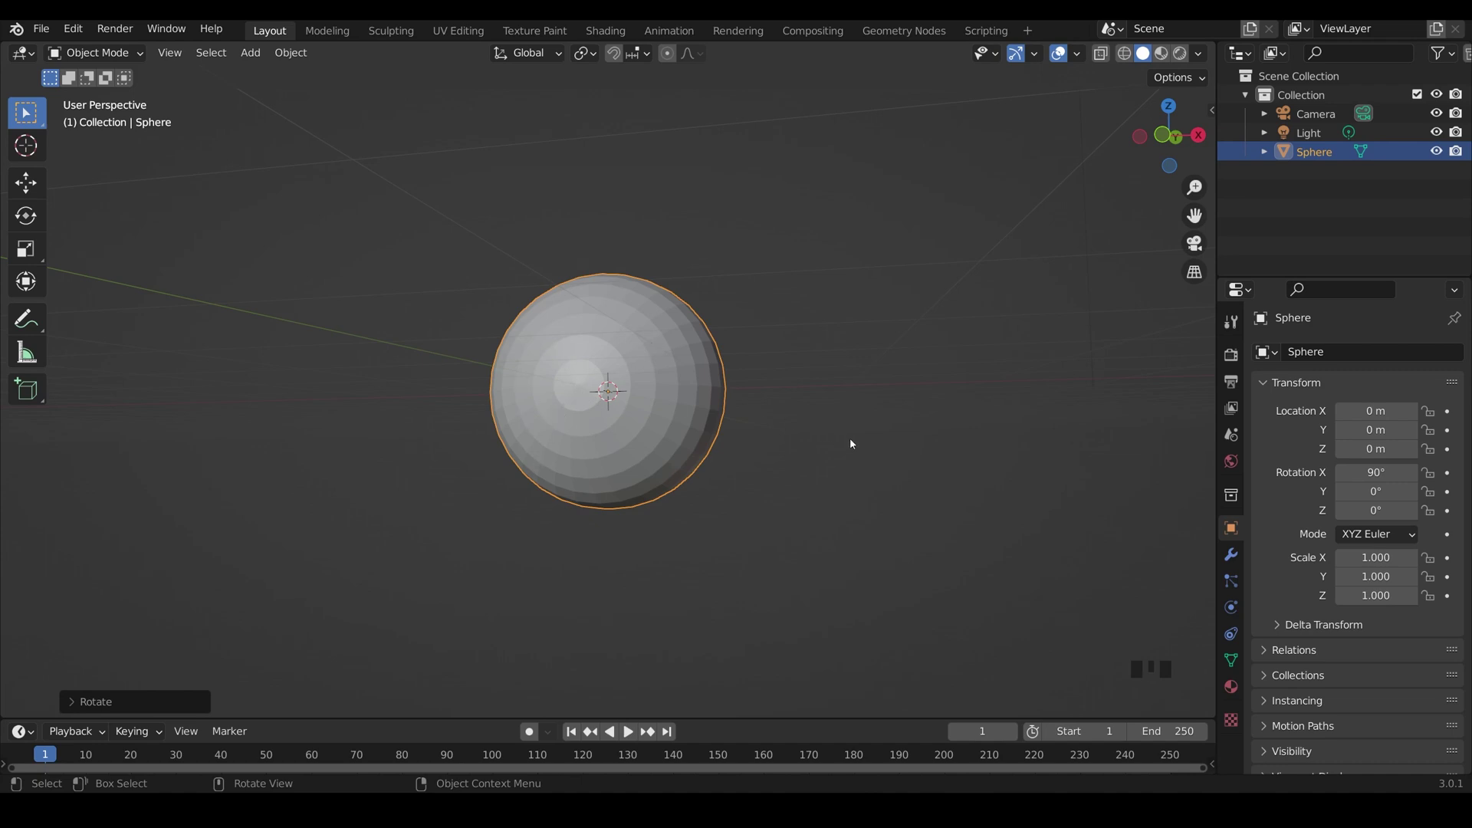
pyautogui.moveTo(852, 444)
pyautogui.mouseDown(button='middle')
pyautogui.moveTo(654, 457)
pyautogui.moveTo(648, 437)
pyautogui.mouseUp(button='middle')
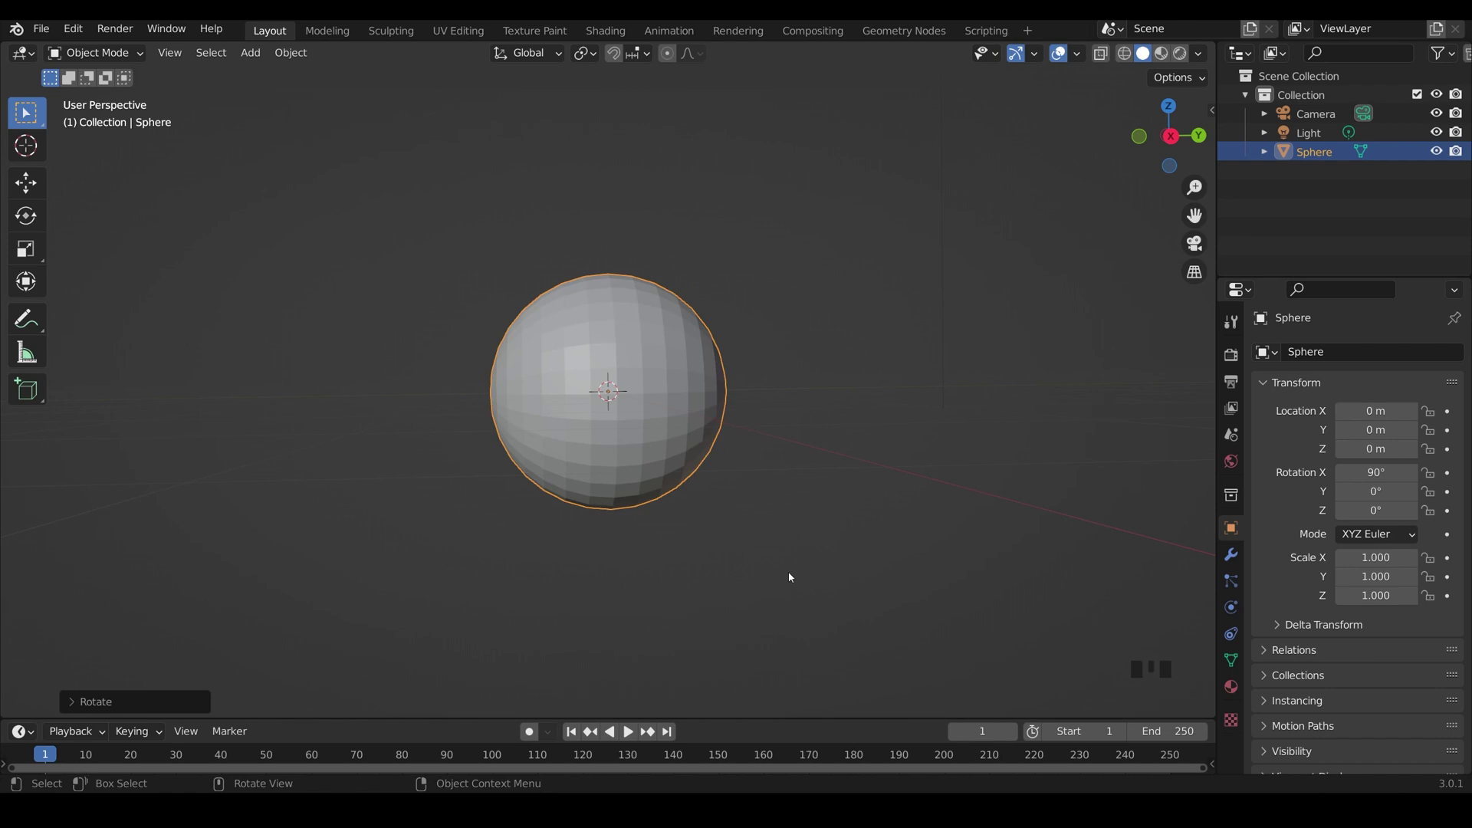
# In Edit Mode, view the sphere from the right side with X-Ray on
pyautogui.press('Tab')
pyautogui.press('KP_3')
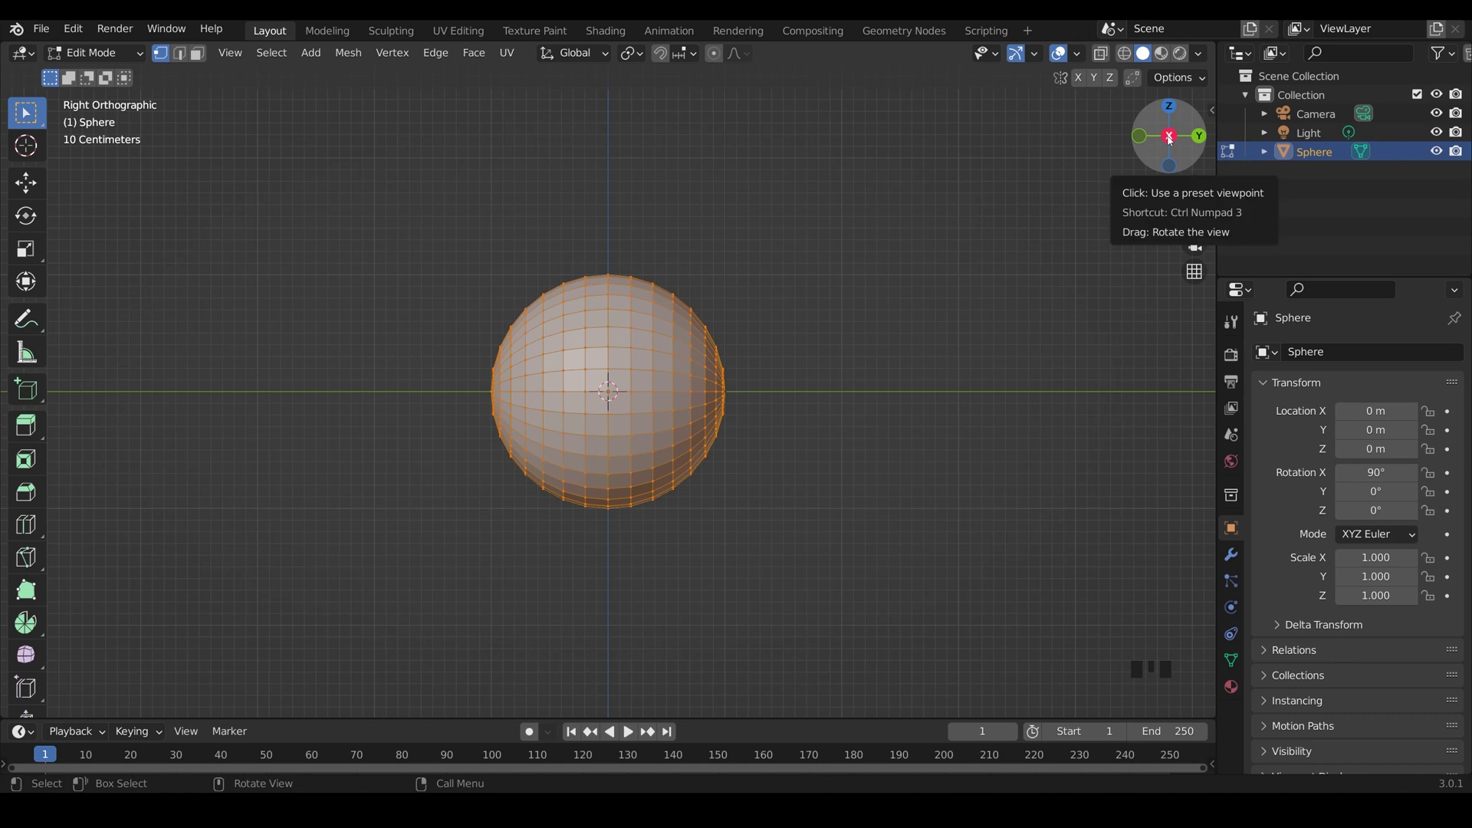
pyautogui.click(1168, 138)
pyautogui.click(1170, 138)
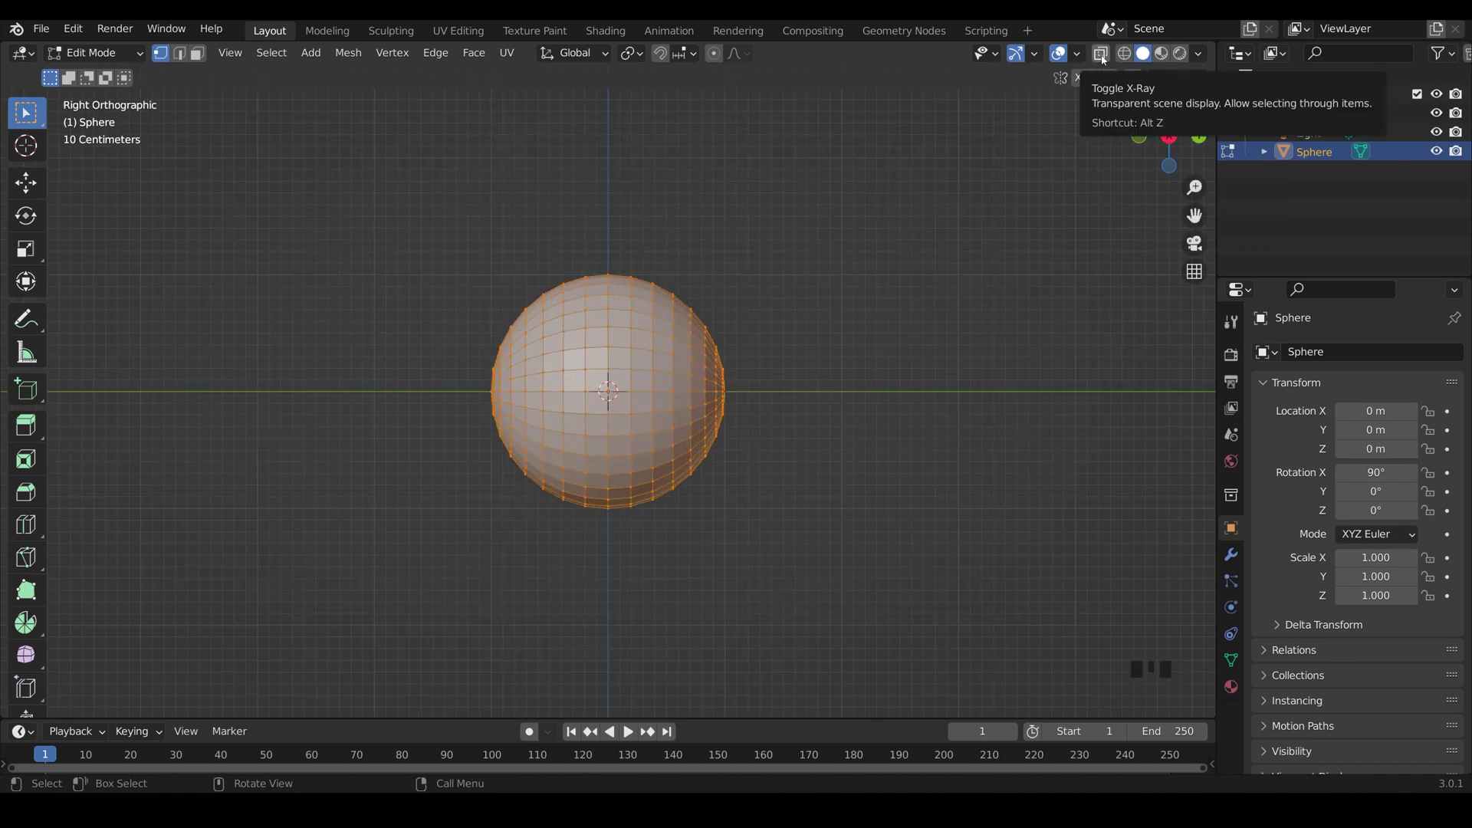
pyautogui.click(1101, 54)
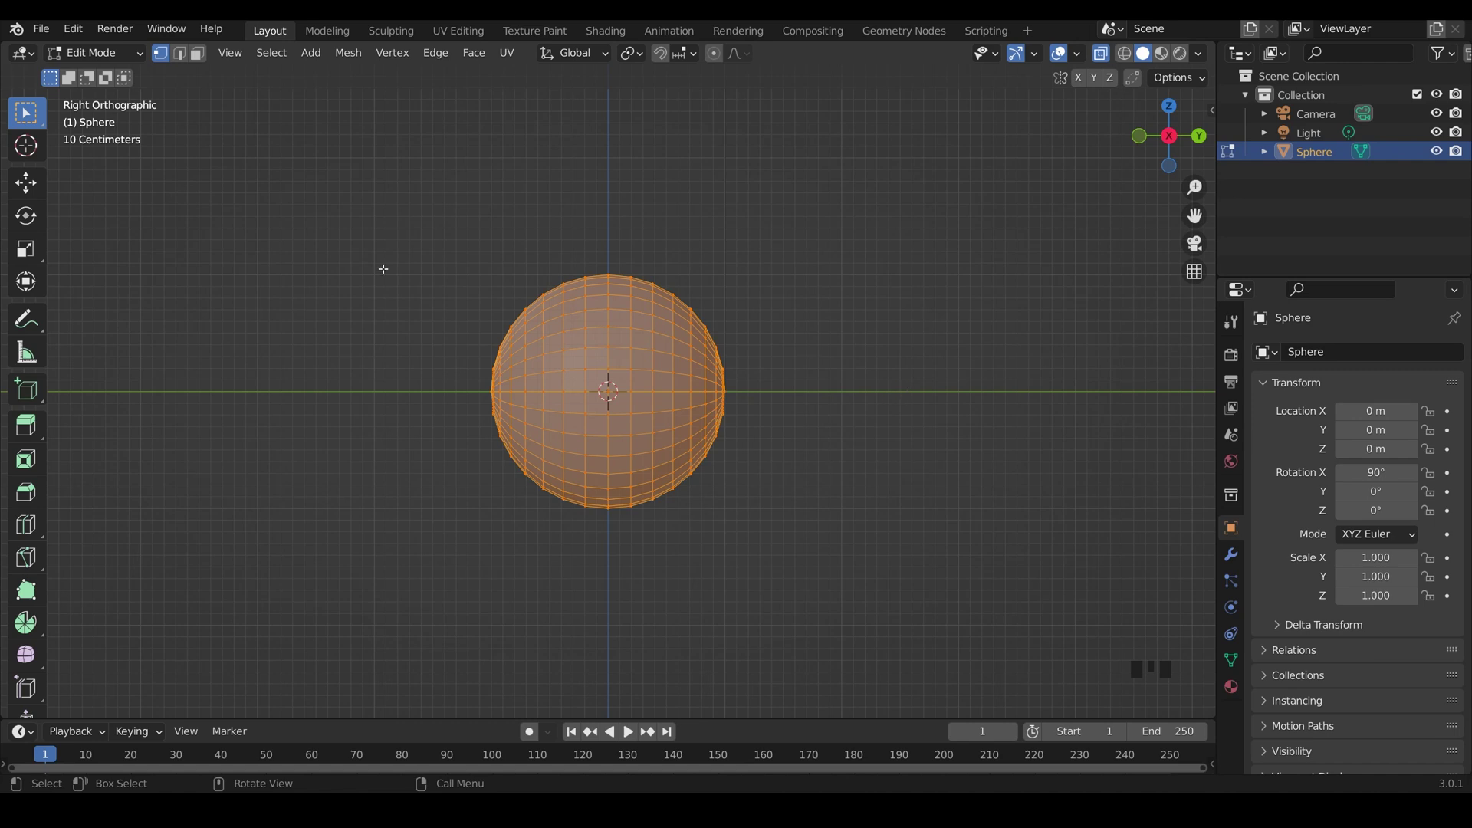
# Box-select the right half's faces in face mode and delete them
pyautogui.click(196, 53)
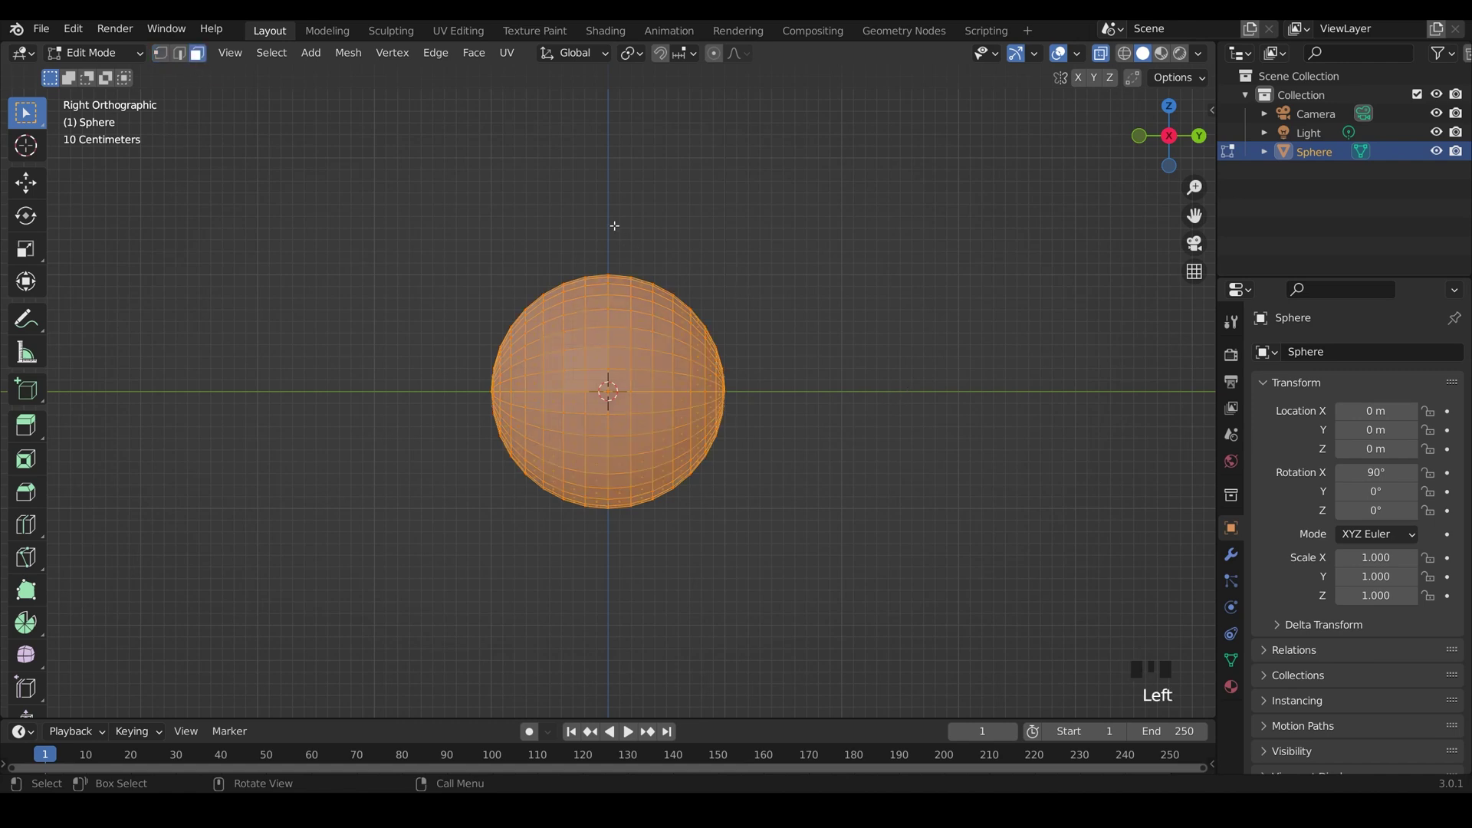
pyautogui.moveTo(606, 201); pyautogui.dragTo(912, 643)
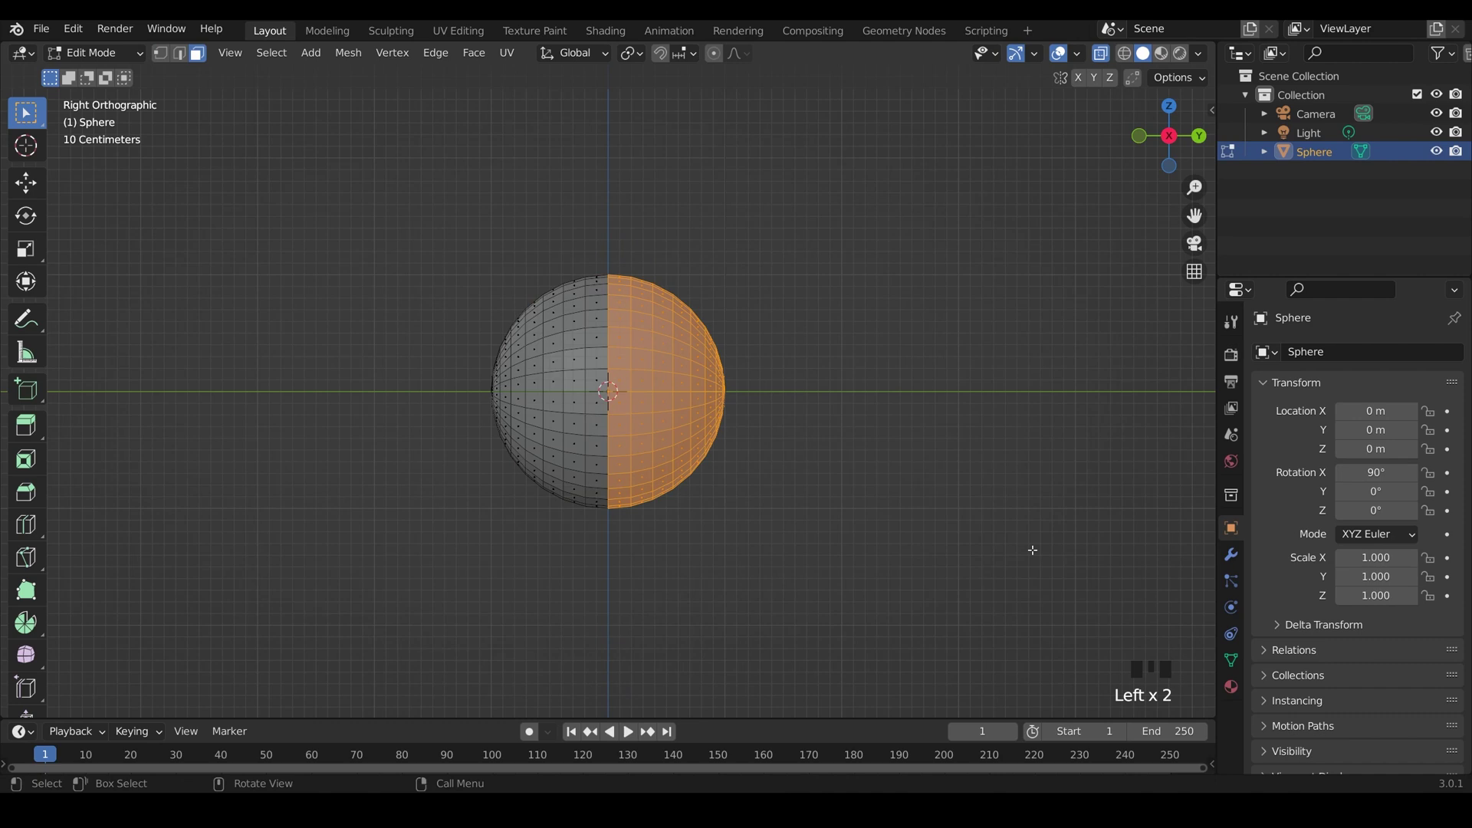
pyautogui.press('Delete')
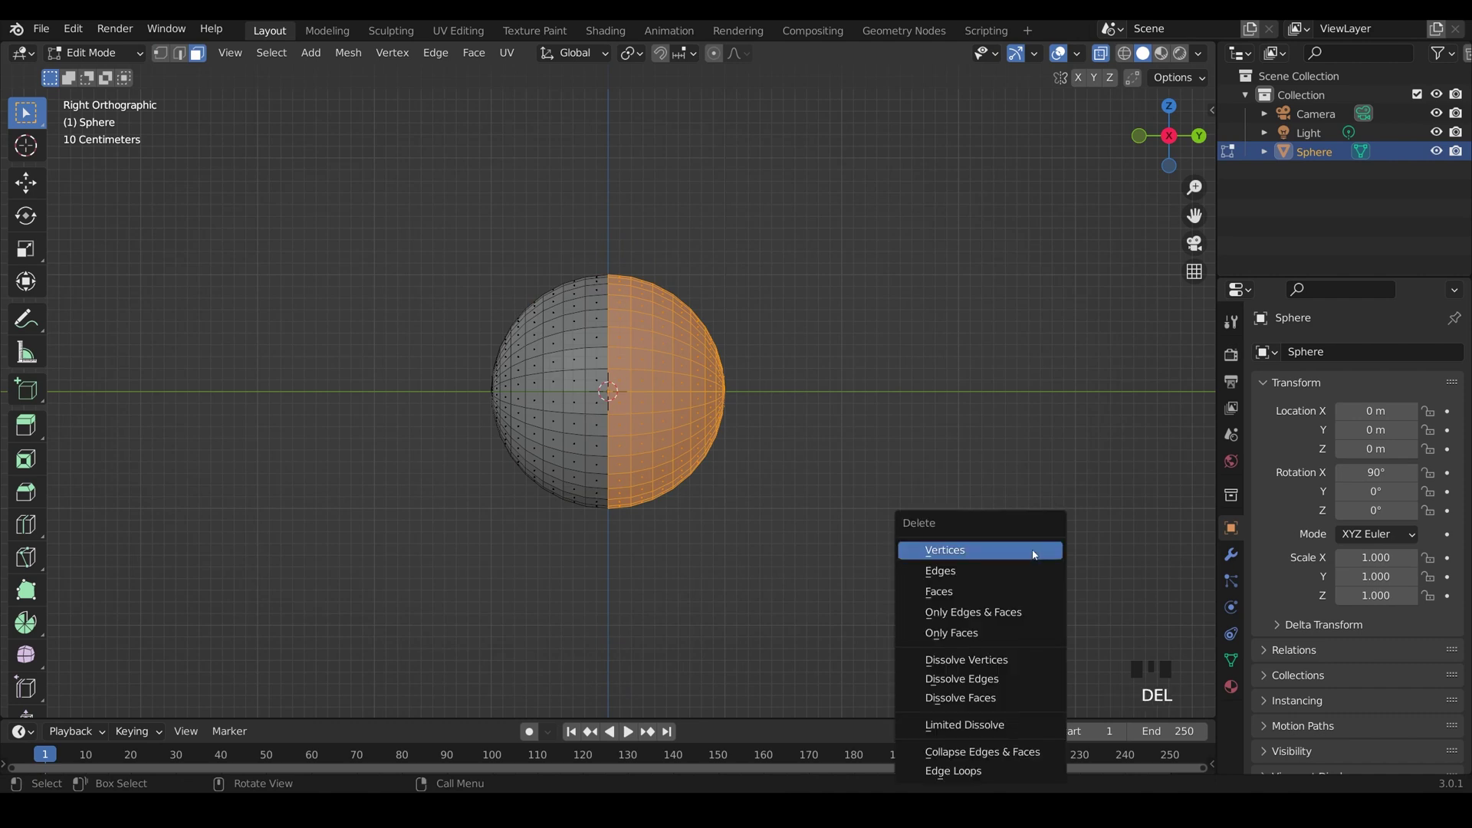
pyautogui.click(977, 591)
pyautogui.moveTo(977, 590); pyautogui.dragTo(772, 520, button='middle')
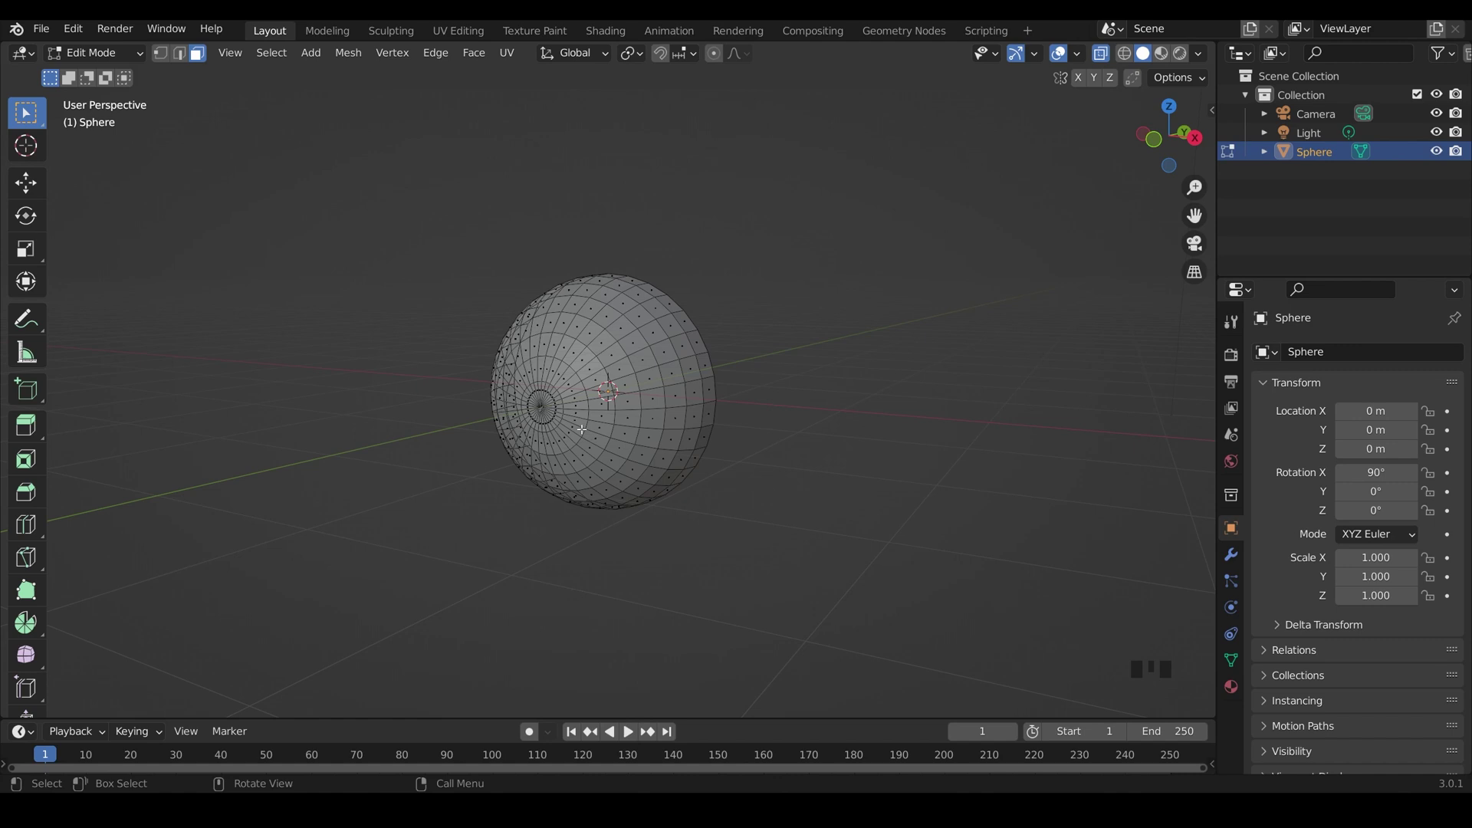
# In the UV Editing workspace, select the whole hemisphere and unwrap it
pyautogui.click(454, 32)
pyautogui.scroll(7, 912, 429)
pyautogui.moveTo(913, 429); pyautogui.dragTo(982, 376, button='middle')
pyautogui.scroll(5, 342, 457)
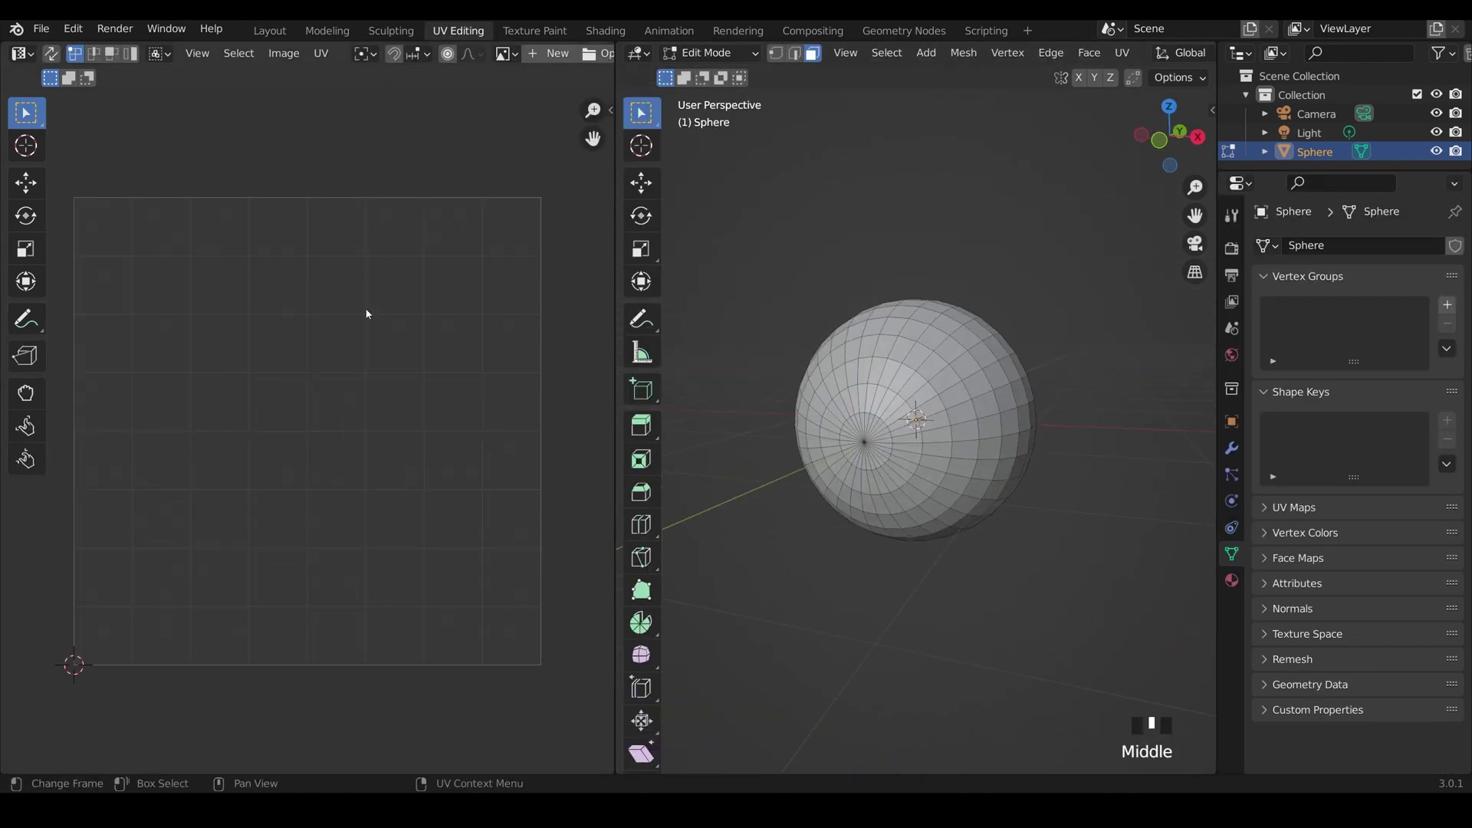
pyautogui.press('a')
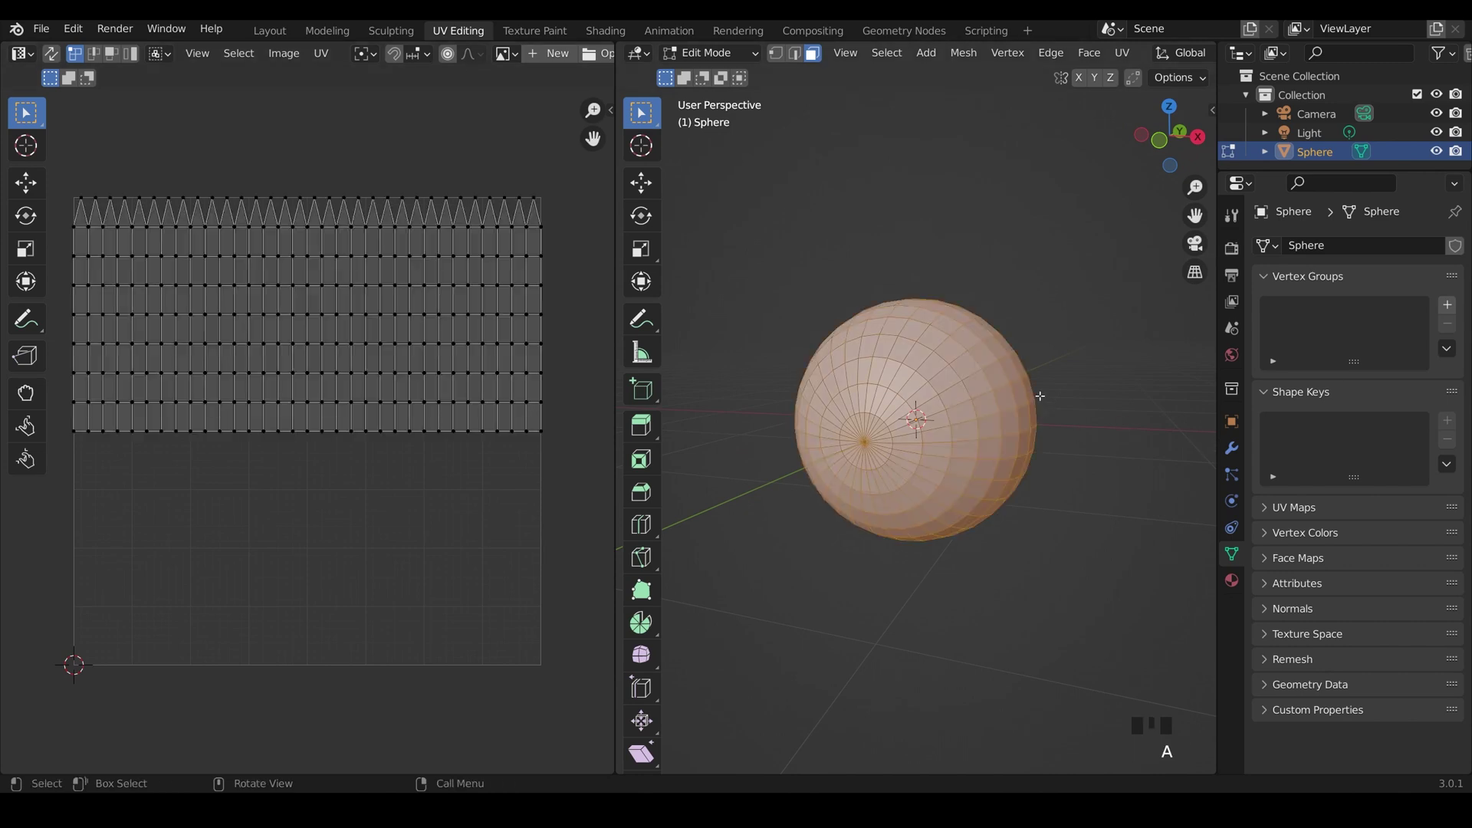
pyautogui.press('u')
pyautogui.click(1042, 395)
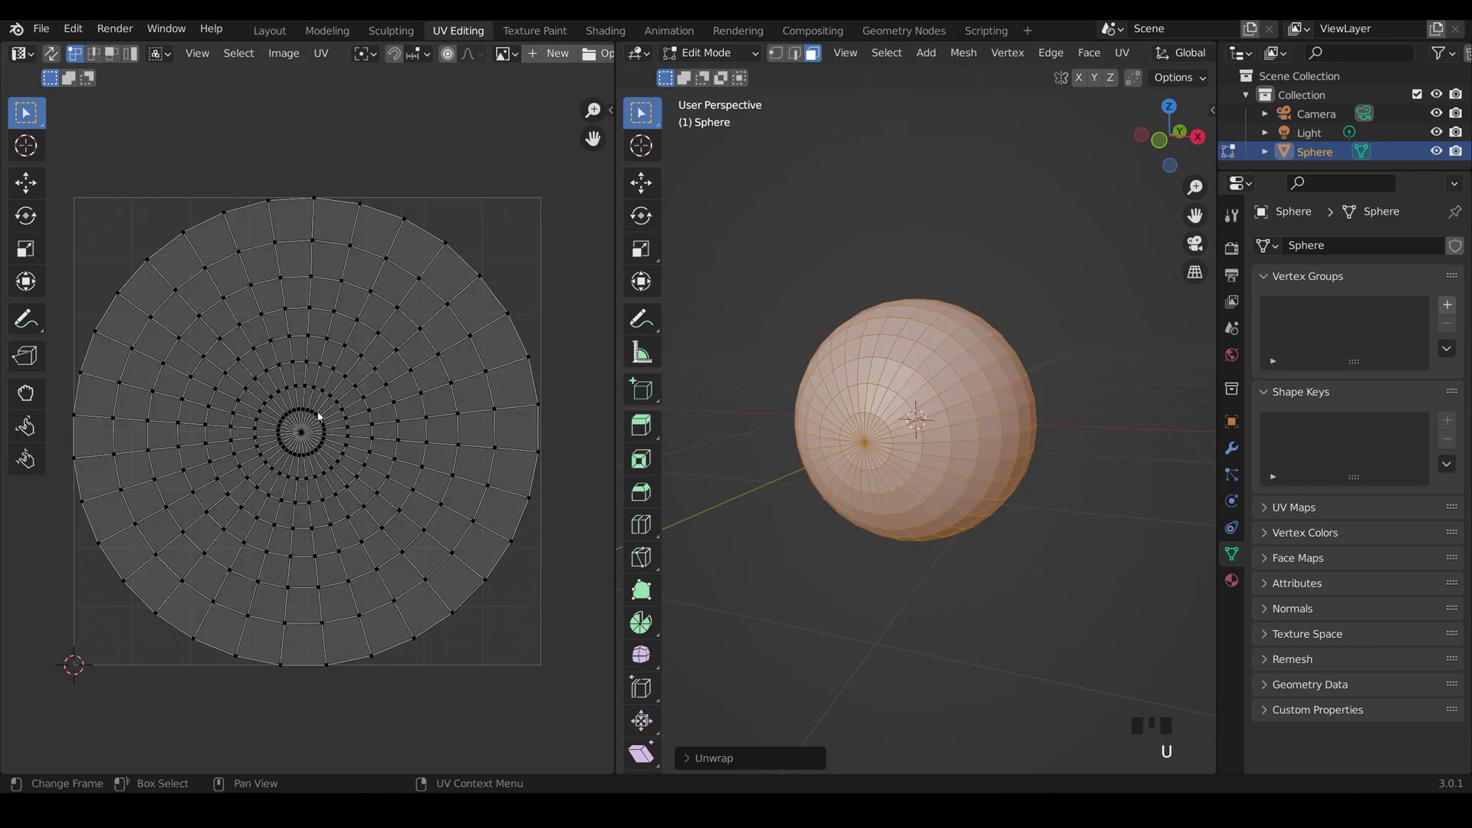
# Select an edge path across the hemisphere in edge mode, then select the whole mesh
pyautogui.press('2')
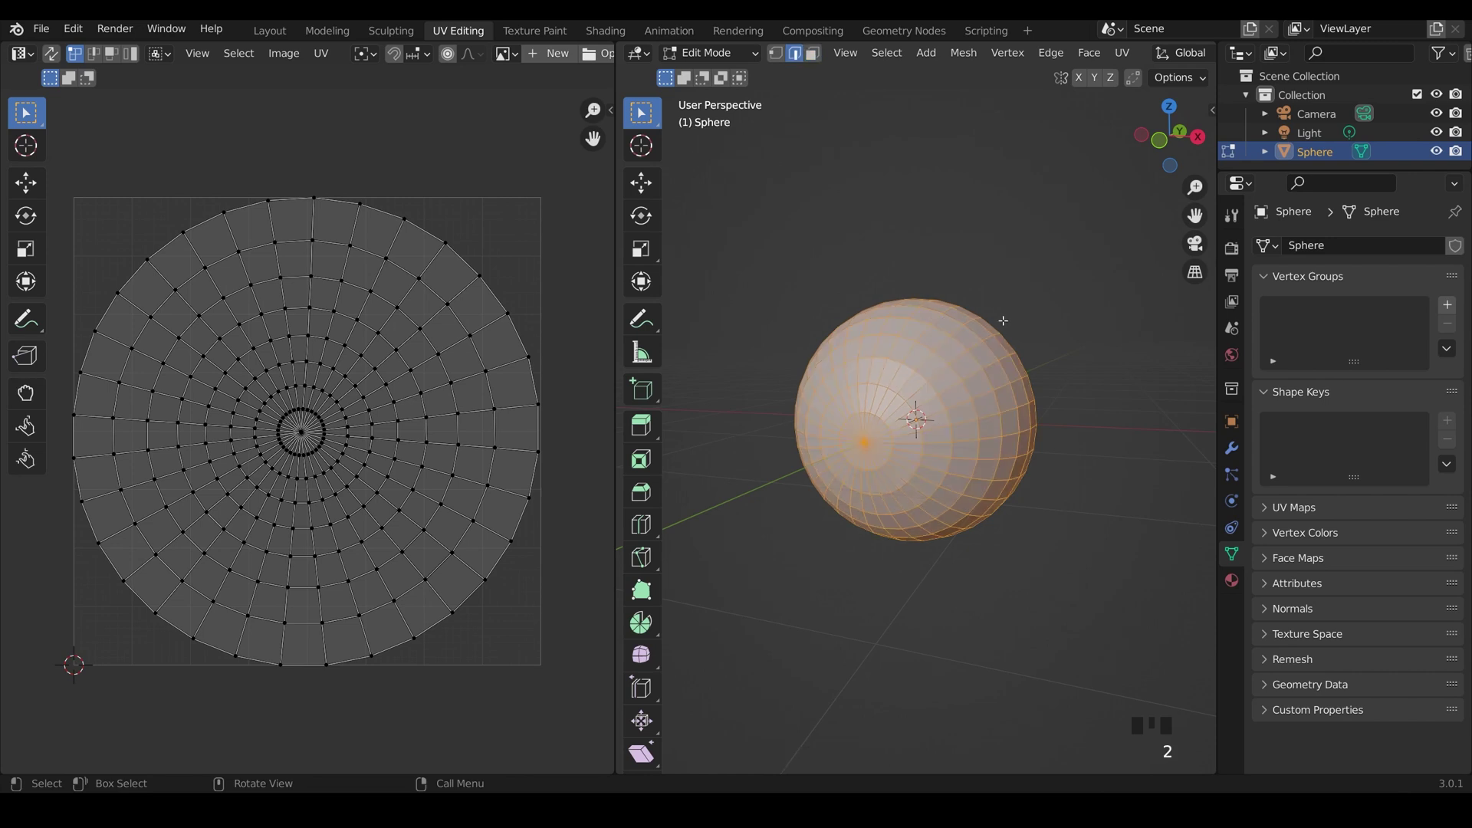
pyautogui.click(978, 318)
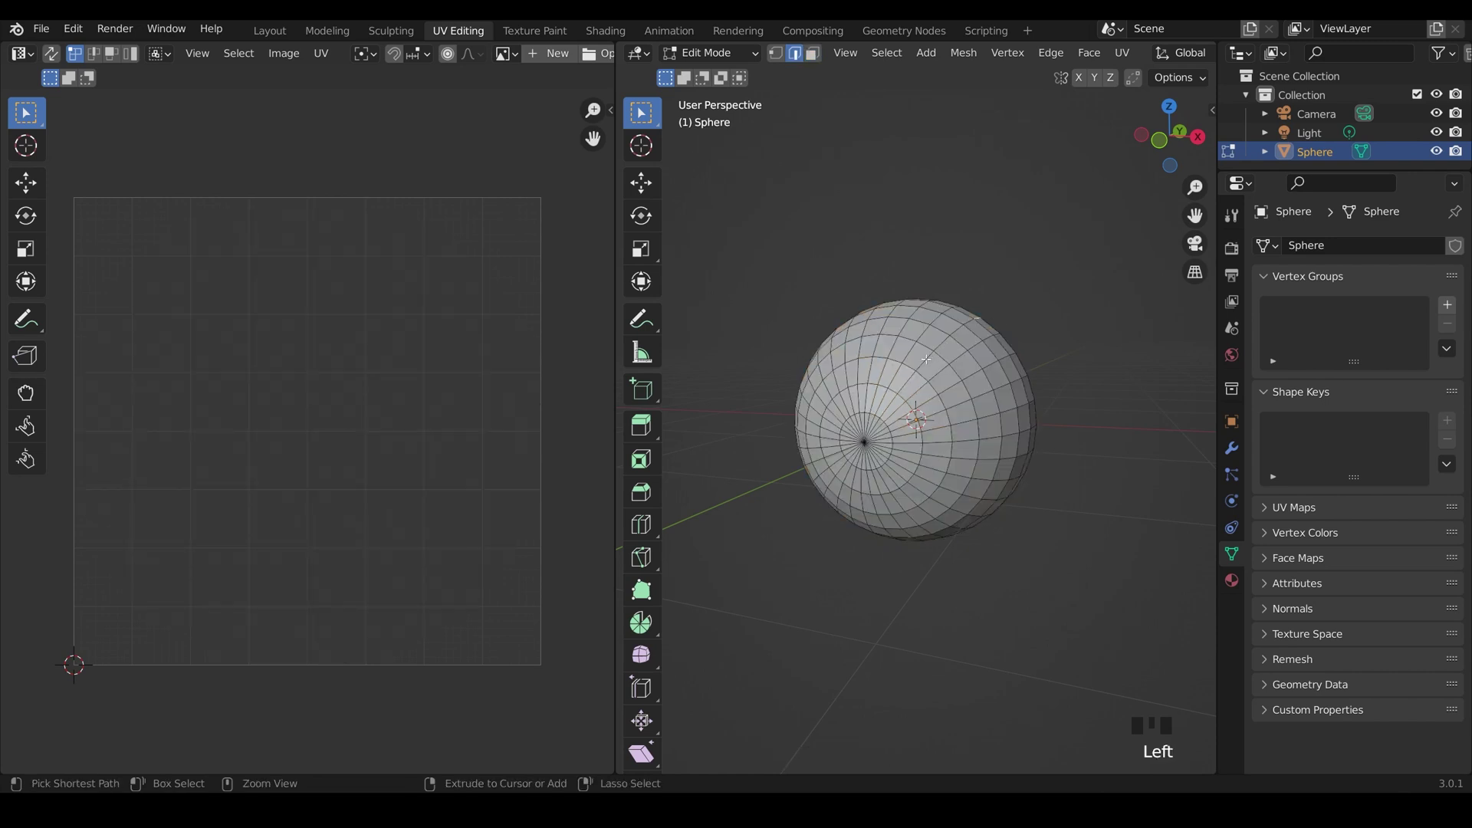
pyautogui.keyDown('ctrl'); pyautogui.click(930, 357); pyautogui.keyUp('ctrl')
pyautogui.moveTo(930, 357); pyautogui.dragTo(839, 328, button='middle')
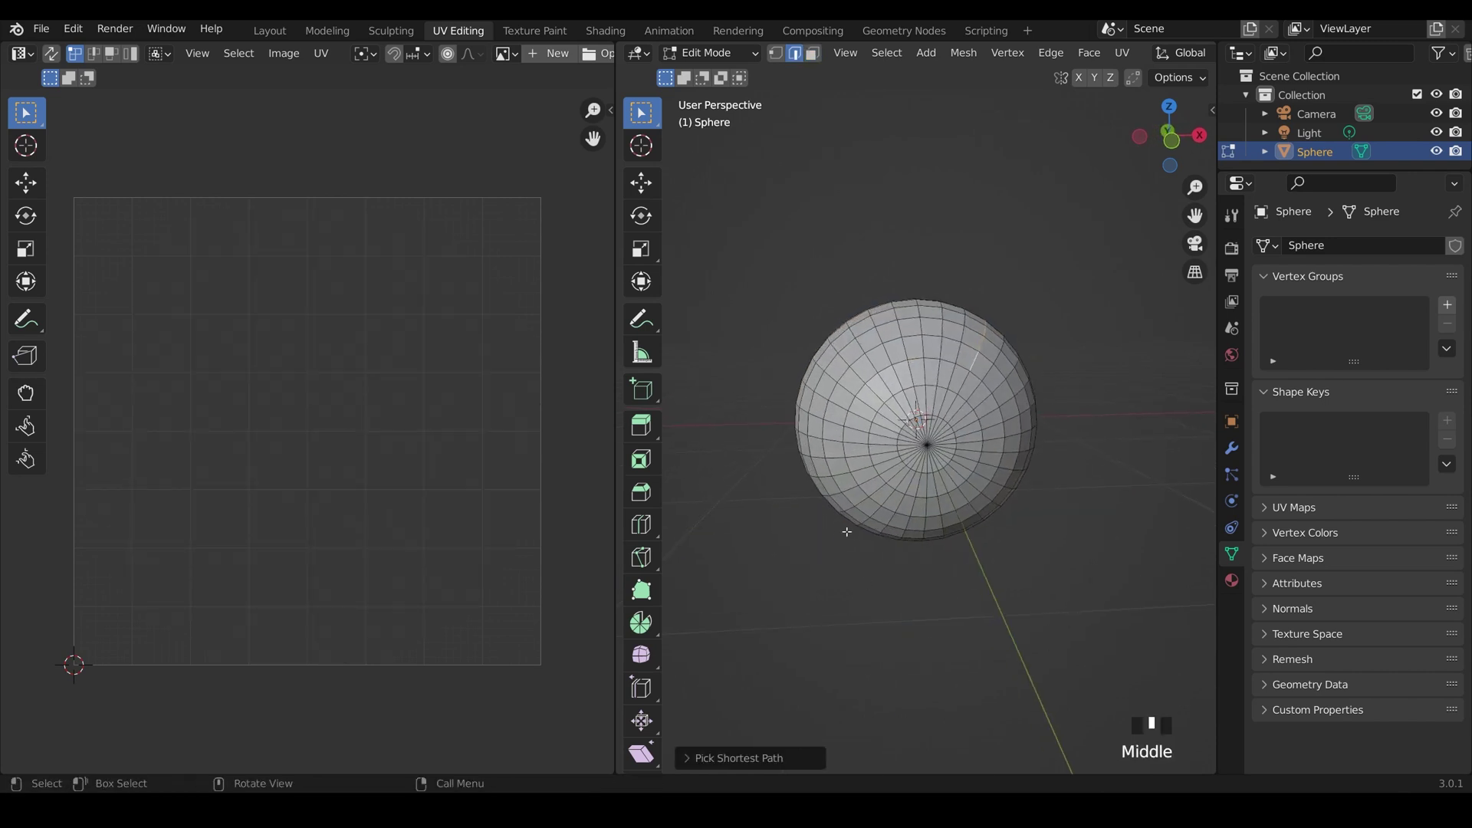
pyautogui.moveTo(846, 532); pyautogui.dragTo(1029, 553, button='middle')
pyautogui.click(1004, 530)
pyautogui.keyDown('ctrl'); pyautogui.click(1004, 529); pyautogui.keyUp('ctrl')
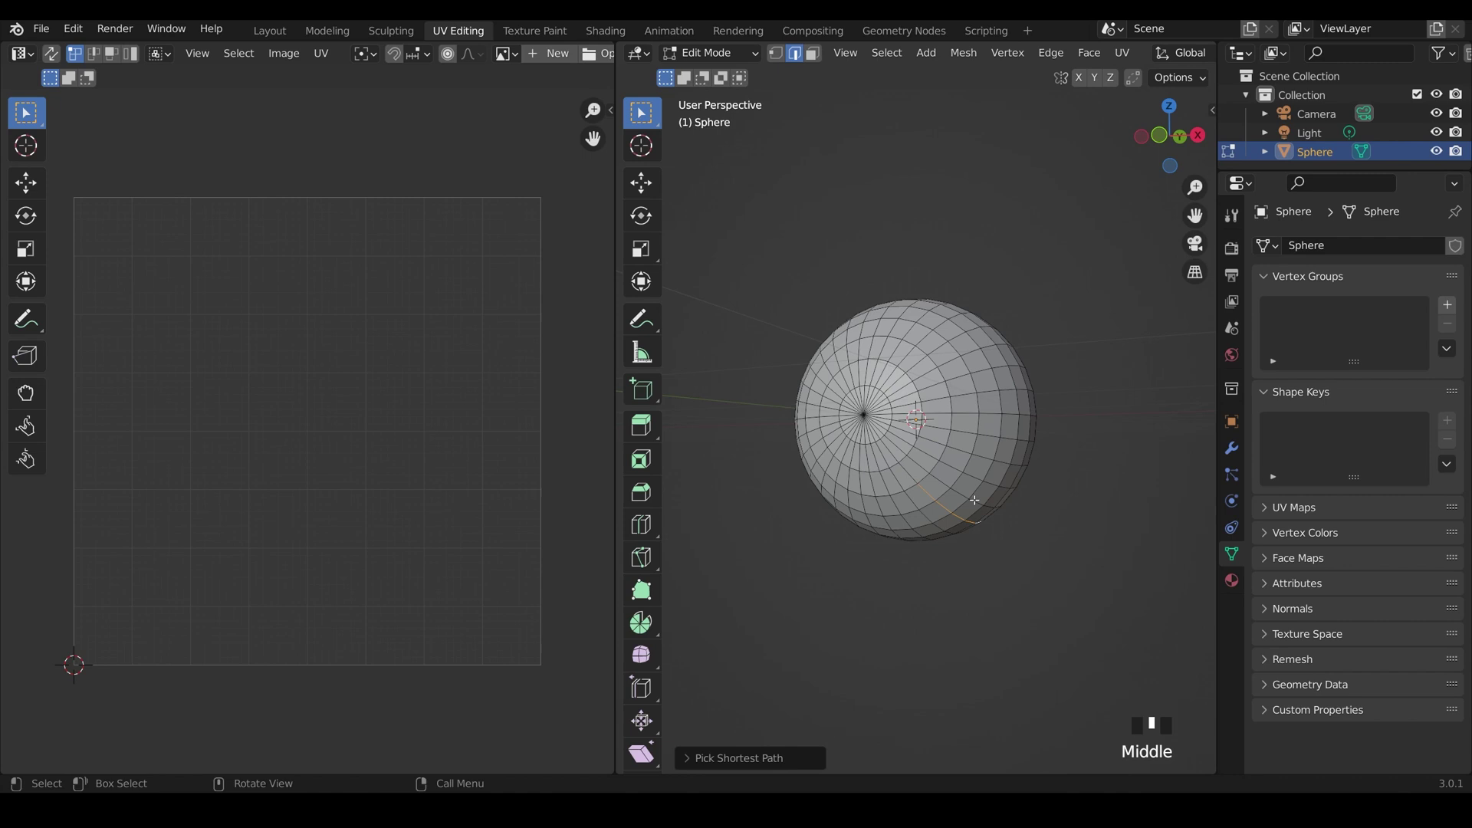
pyautogui.press('a')
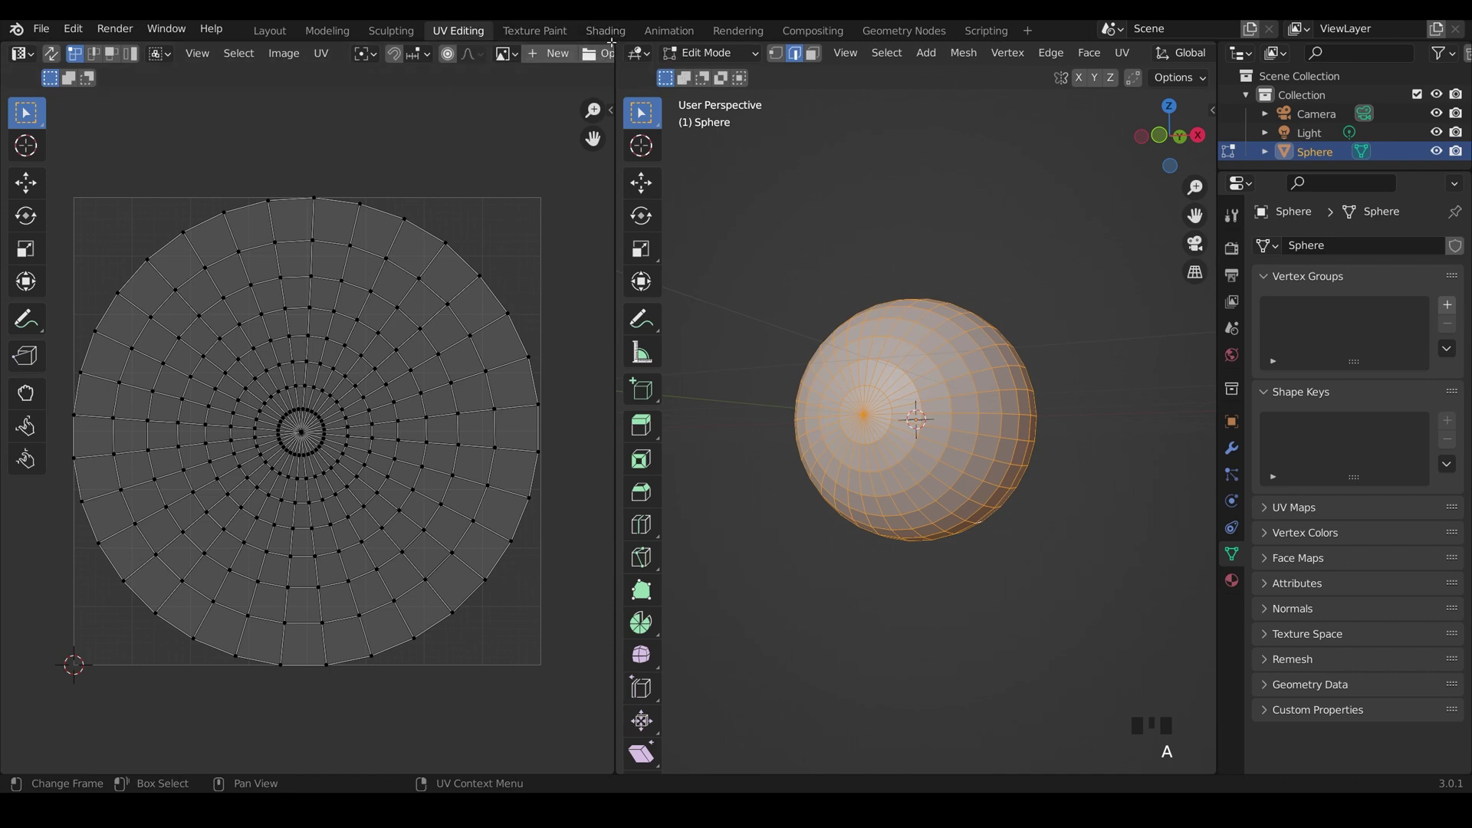
# Split the UV area and turn the top part into a Shader Editor
pyautogui.moveTo(612, 42); pyautogui.dragTo(599, 400)
pyautogui.click(29, 54)
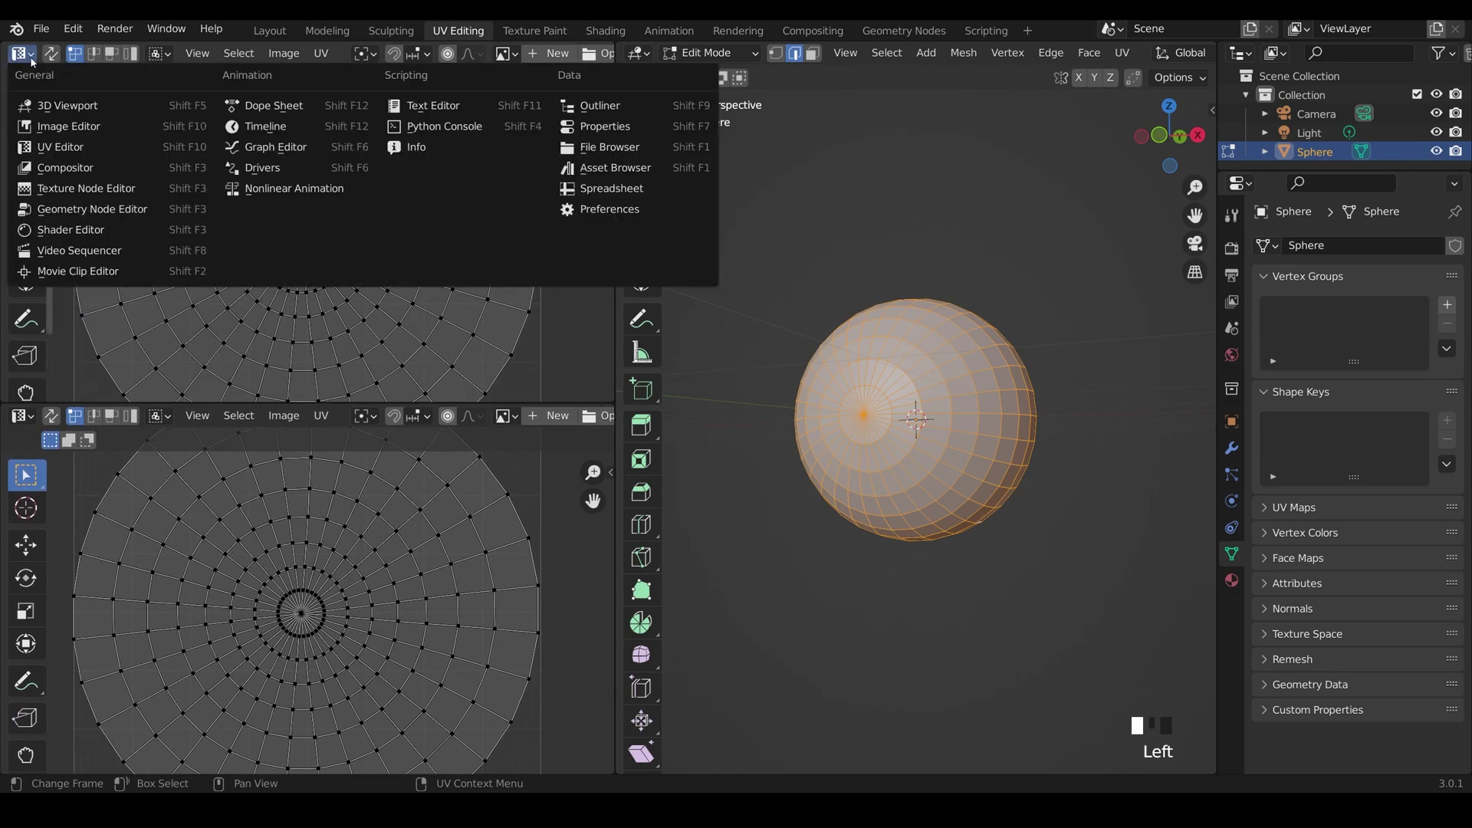
pyautogui.click(73, 229)
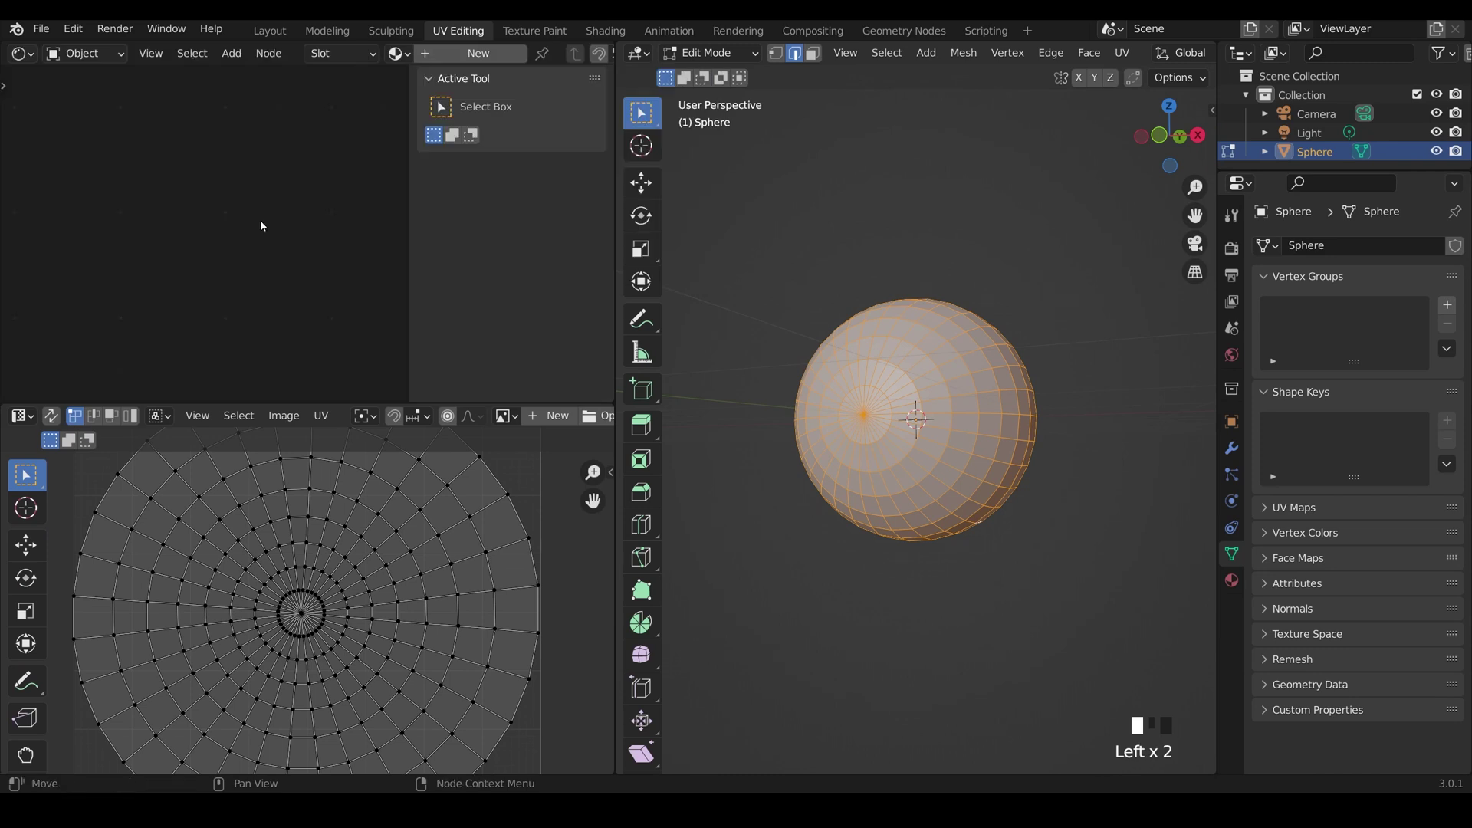
# Hide the node sidebar and create a new material for the sphere
pyautogui.press('n')
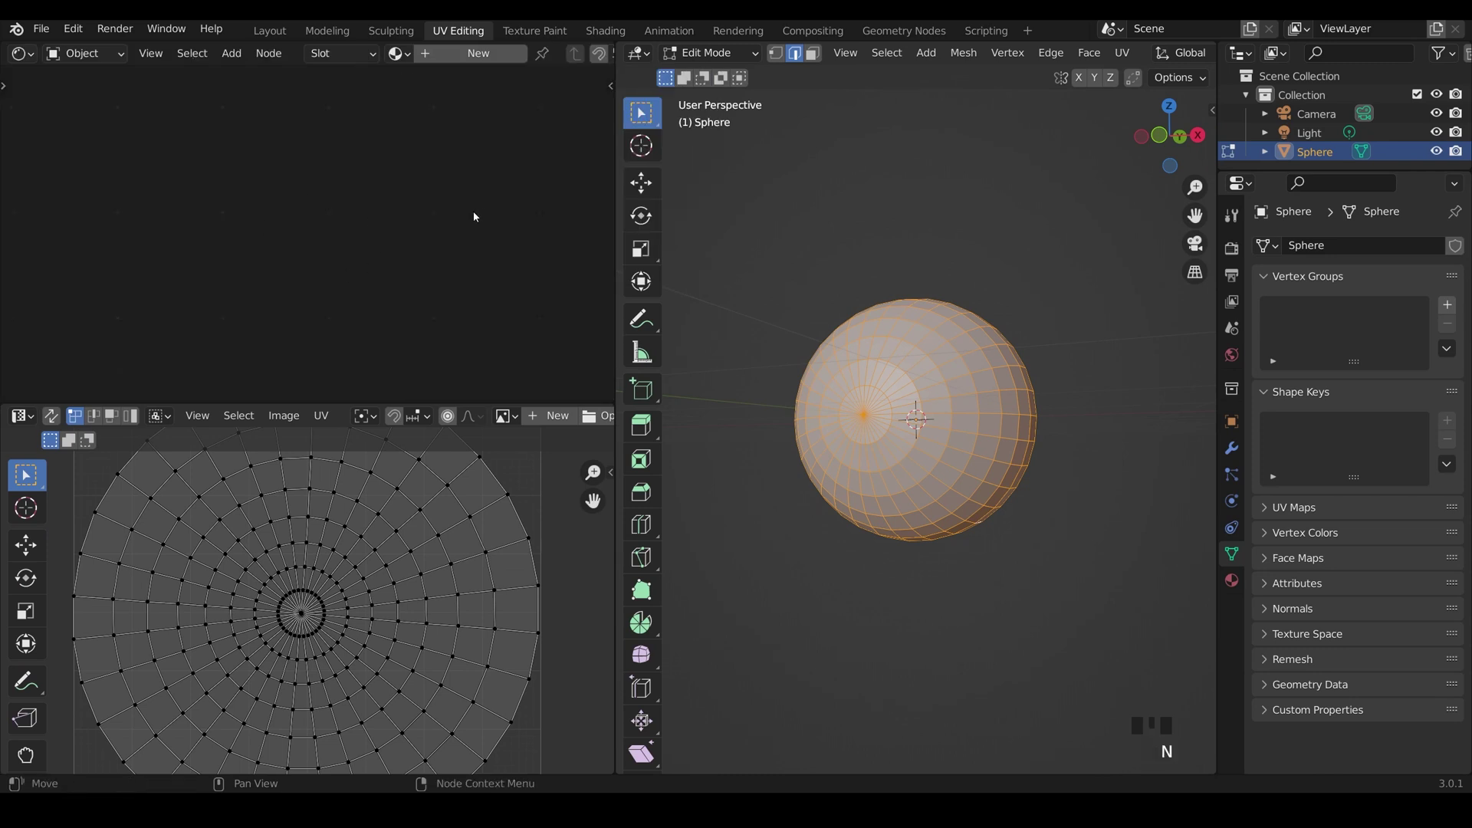
pyautogui.click(454, 54)
pyautogui.scroll(2, 447, 191)
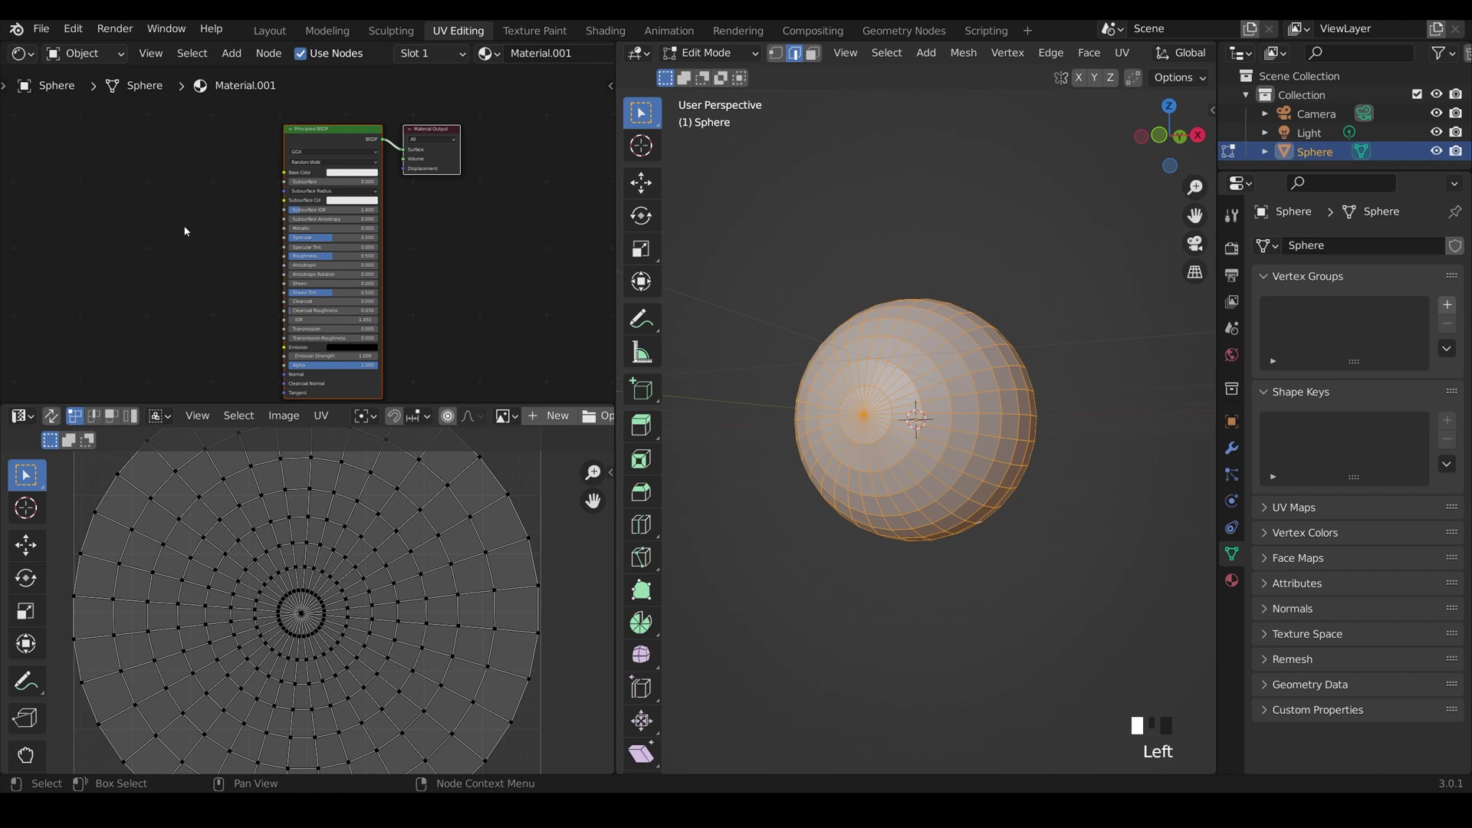
# Add an Image Texture node left of the shader and pick the human-eye image from the textures folder
pyautogui.hotkey('shift', 'a')
pyautogui.moveTo(178, 309)
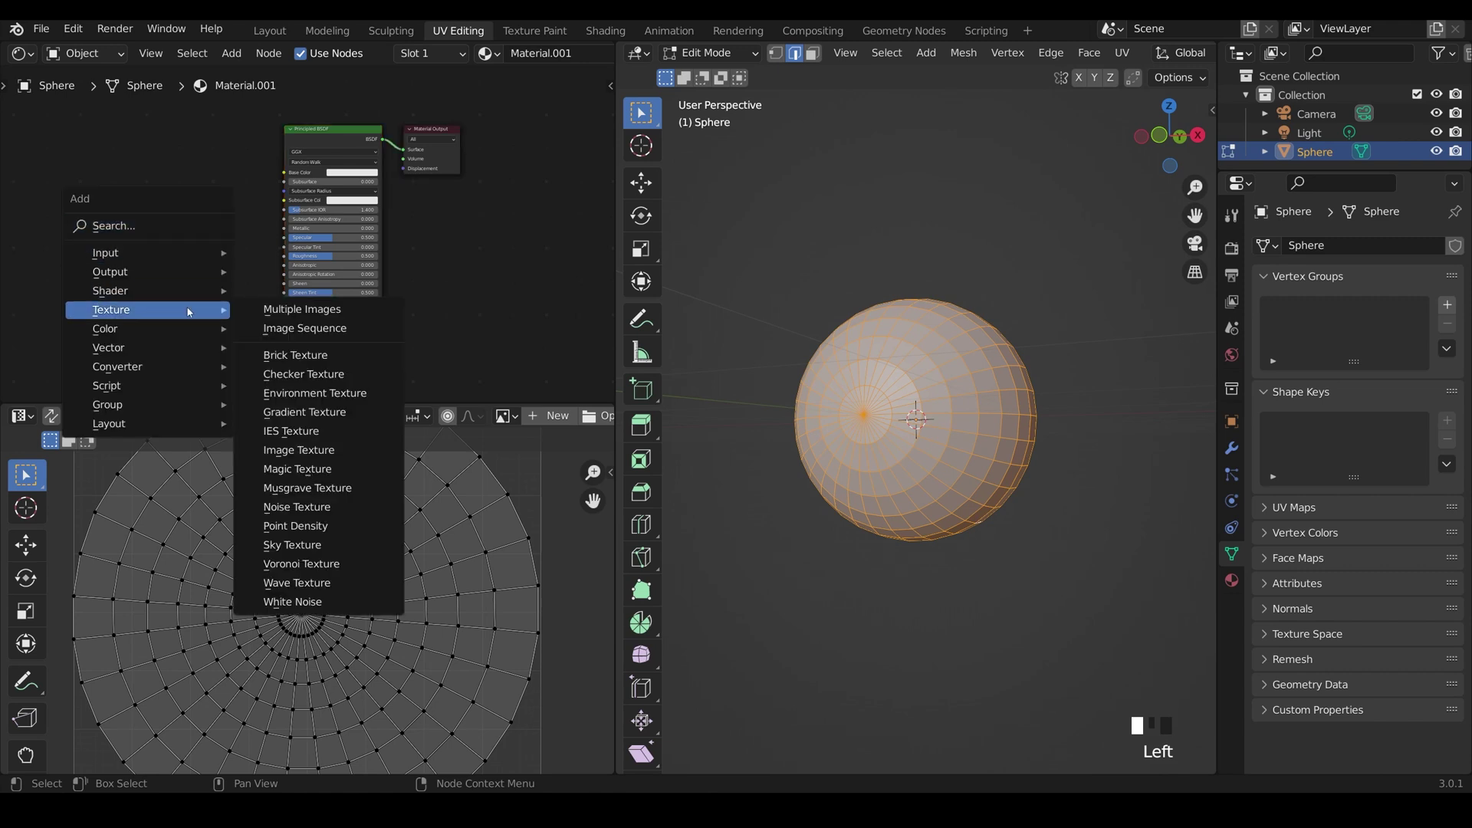
pyautogui.click(298, 450)
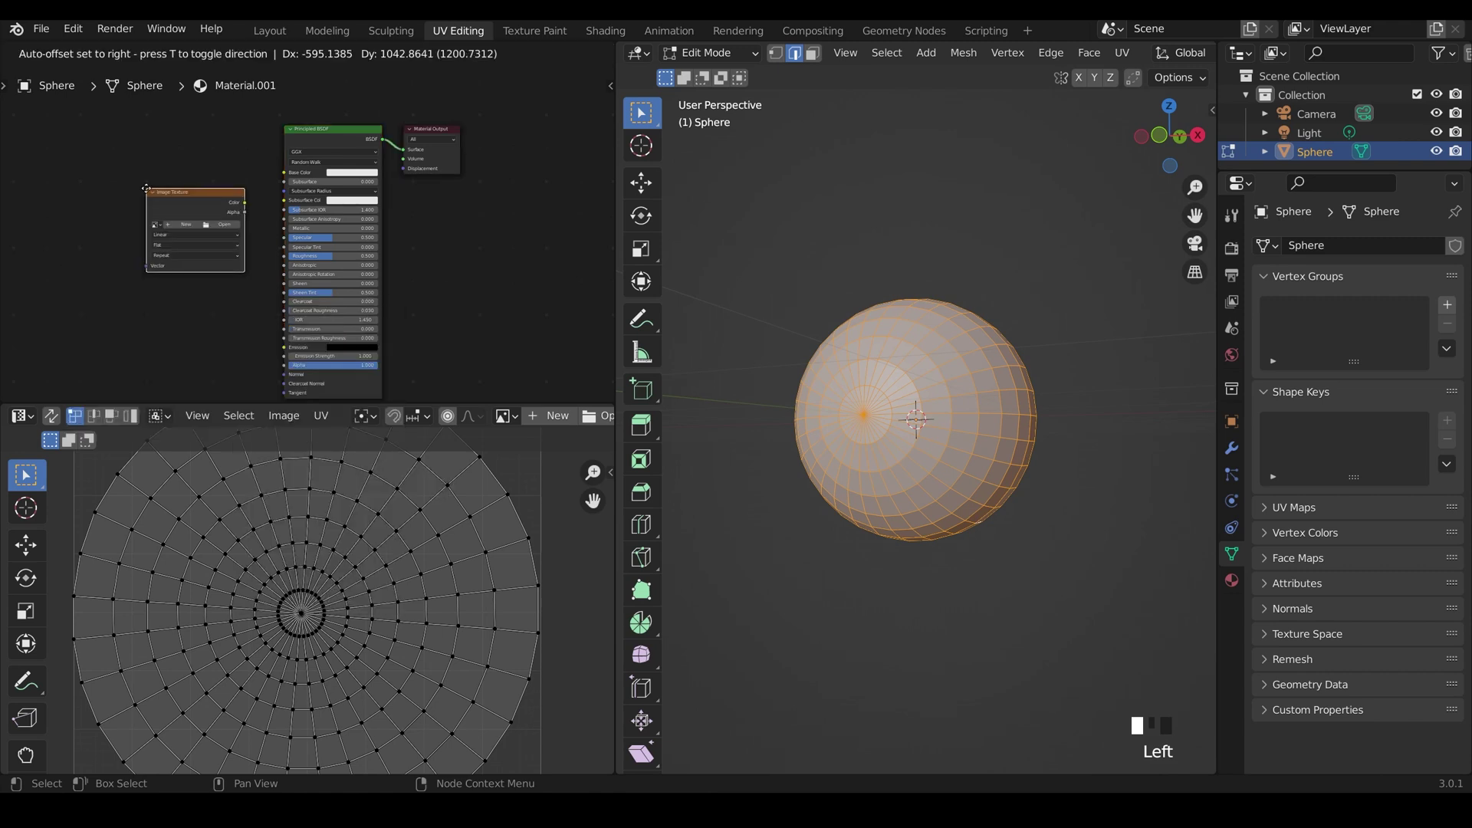
pyautogui.click(192, 268)
pyautogui.press('Home')
pyautogui.scroll(2, 192, 268)
pyautogui.moveTo(192, 269); pyautogui.dragTo(364, 265, button='middle')
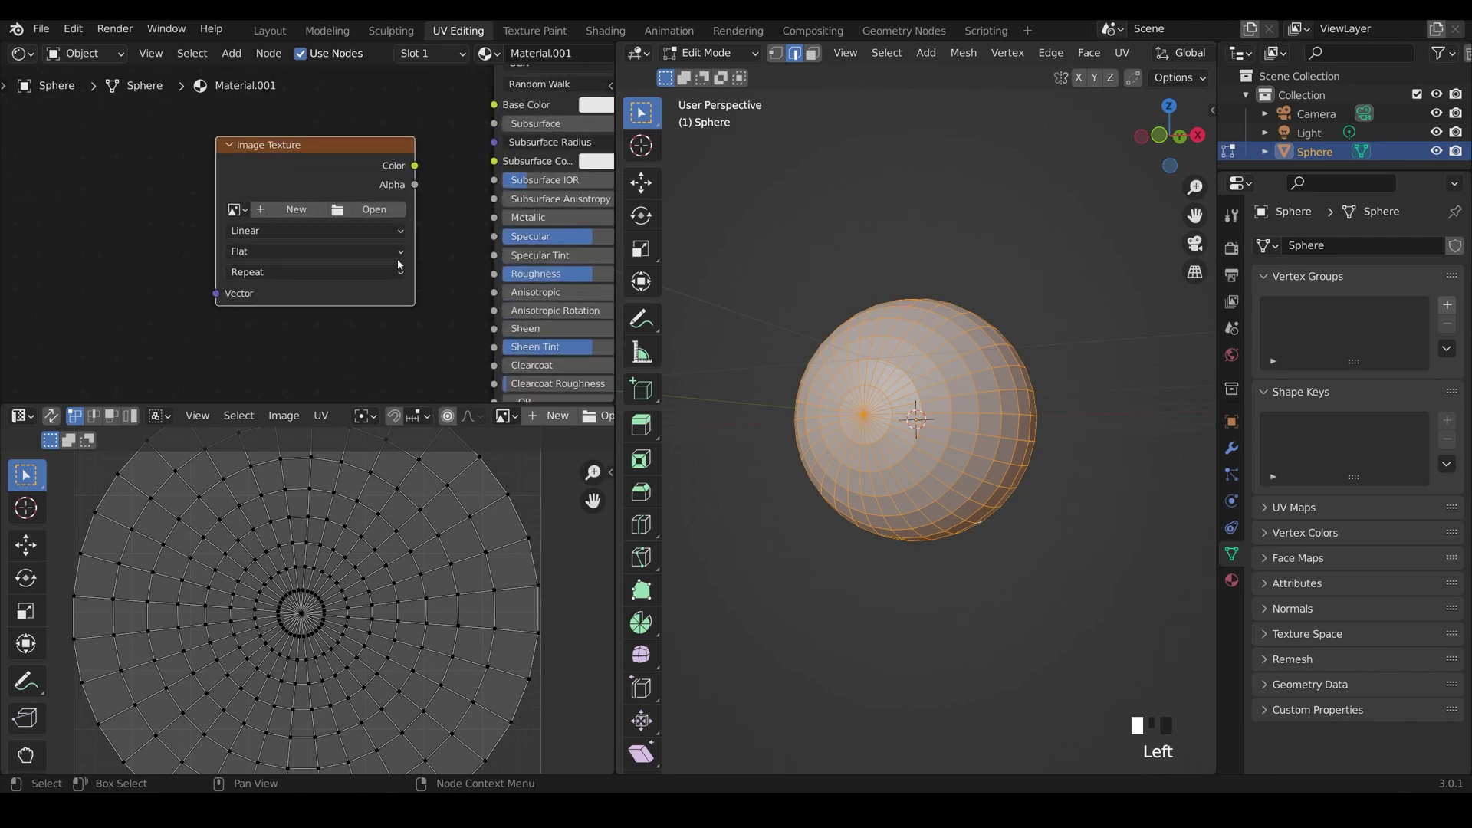
pyautogui.click(371, 212)
pyautogui.click(856, 406)
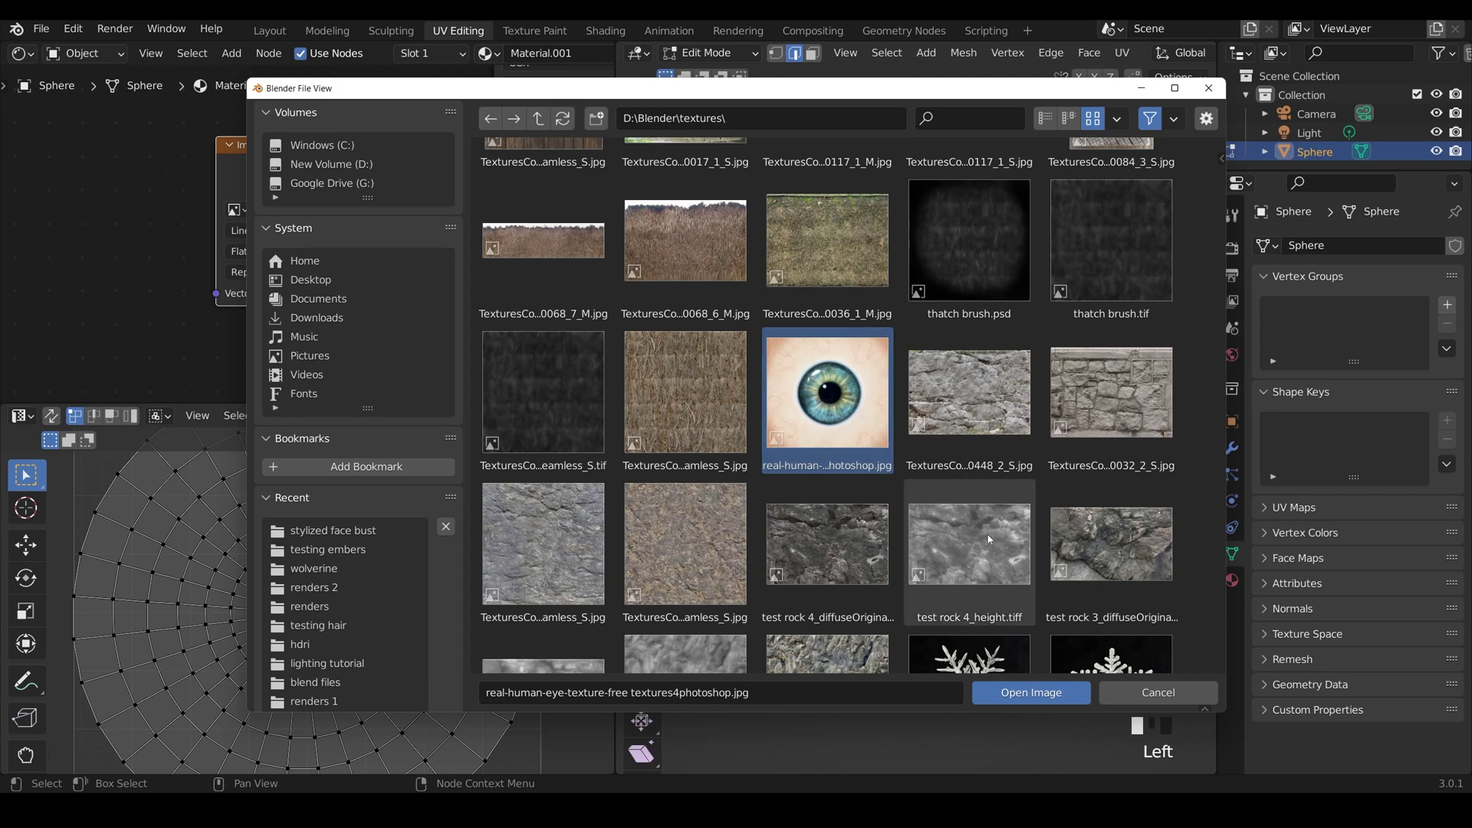
# Load the eye image and connect its Color output to Base Color
pyautogui.click(1032, 693)
pyautogui.moveTo(416, 169); pyautogui.dragTo(343, 203, button='middle')
pyautogui.moveTo(343, 203); pyautogui.dragTo(424, 139)
# Switch the viewport to Material Preview and view the textured eye front-on
pyautogui.scroll(-3, 403, 564)
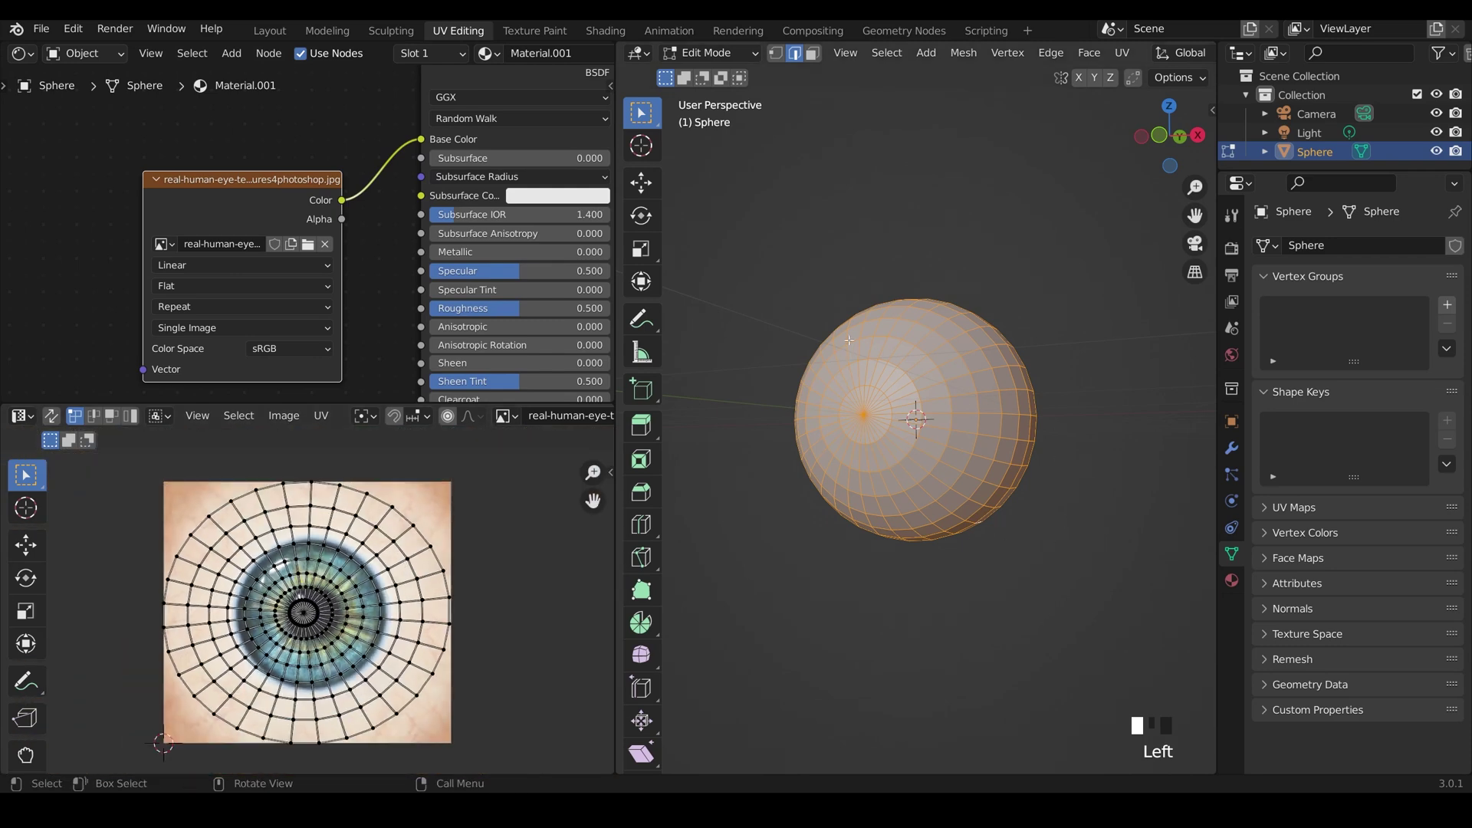
pyautogui.scroll(-5, 1112, 53)
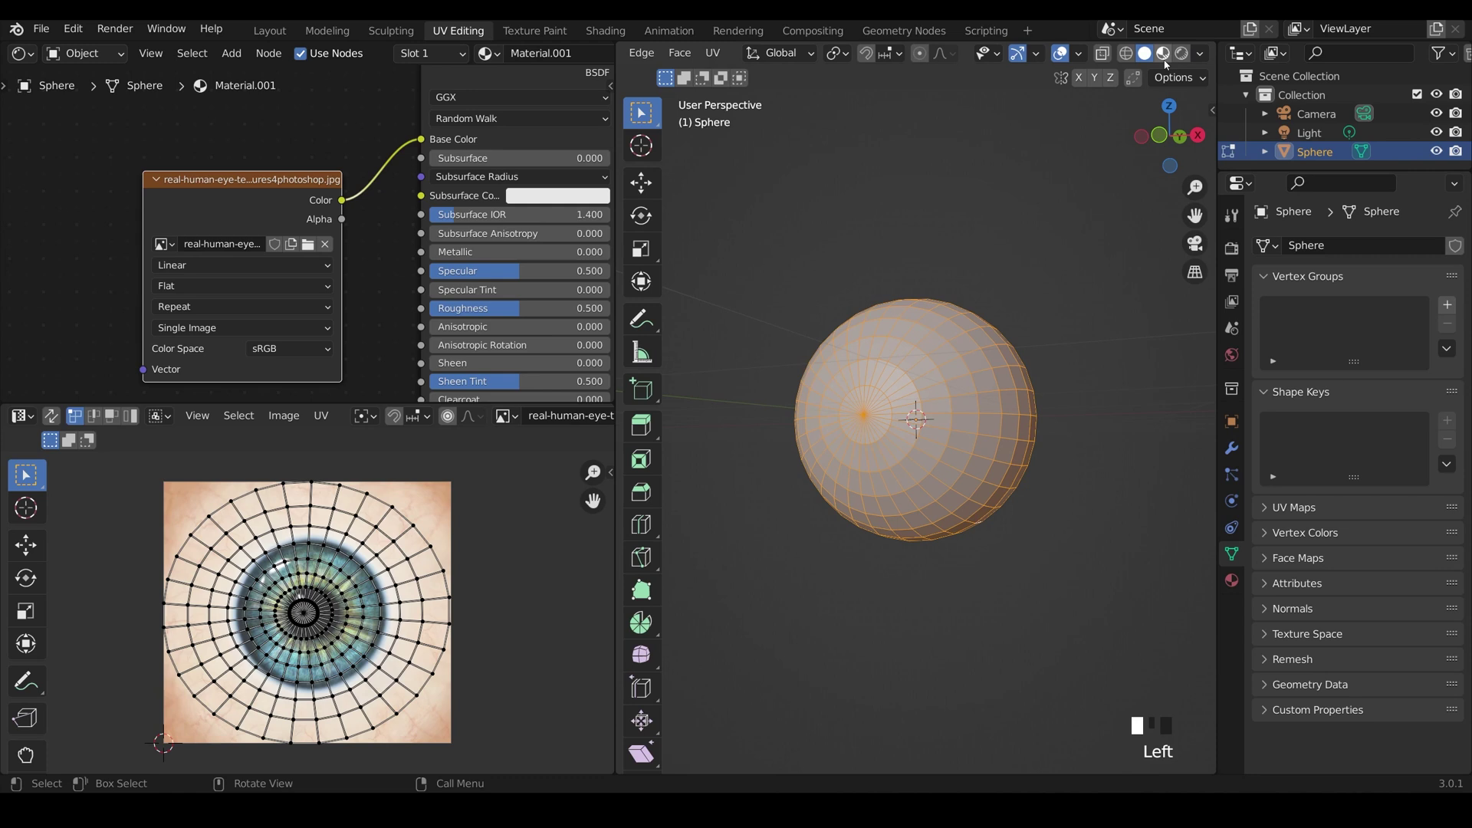
pyautogui.click(1163, 53)
pyautogui.moveTo(1097, 381); pyautogui.dragTo(957, 426, button='middle')
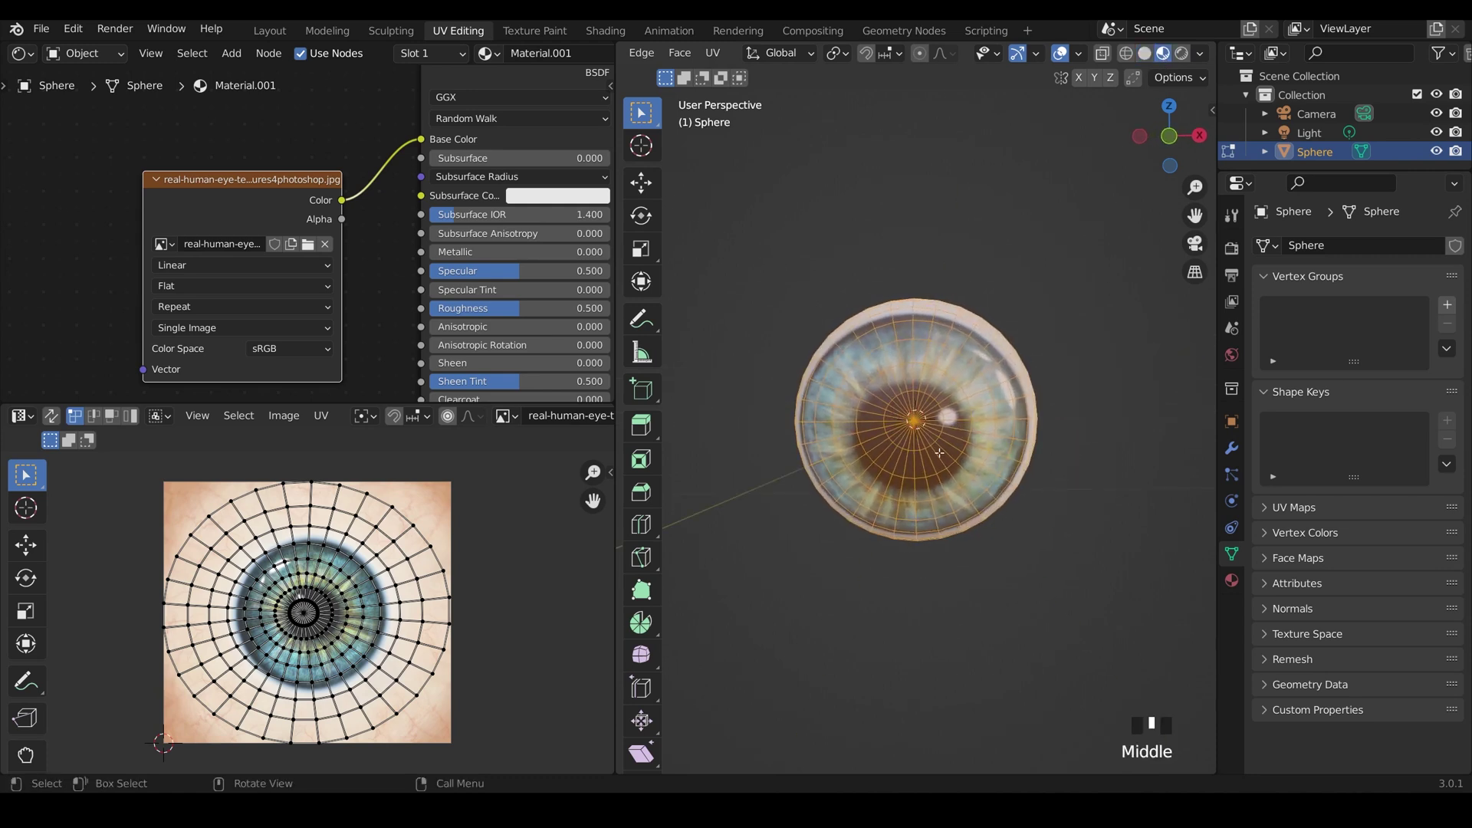
# Scale the UVs outward from the centre vertex about 2.56× with proportional editing
pyautogui.click(299, 616)
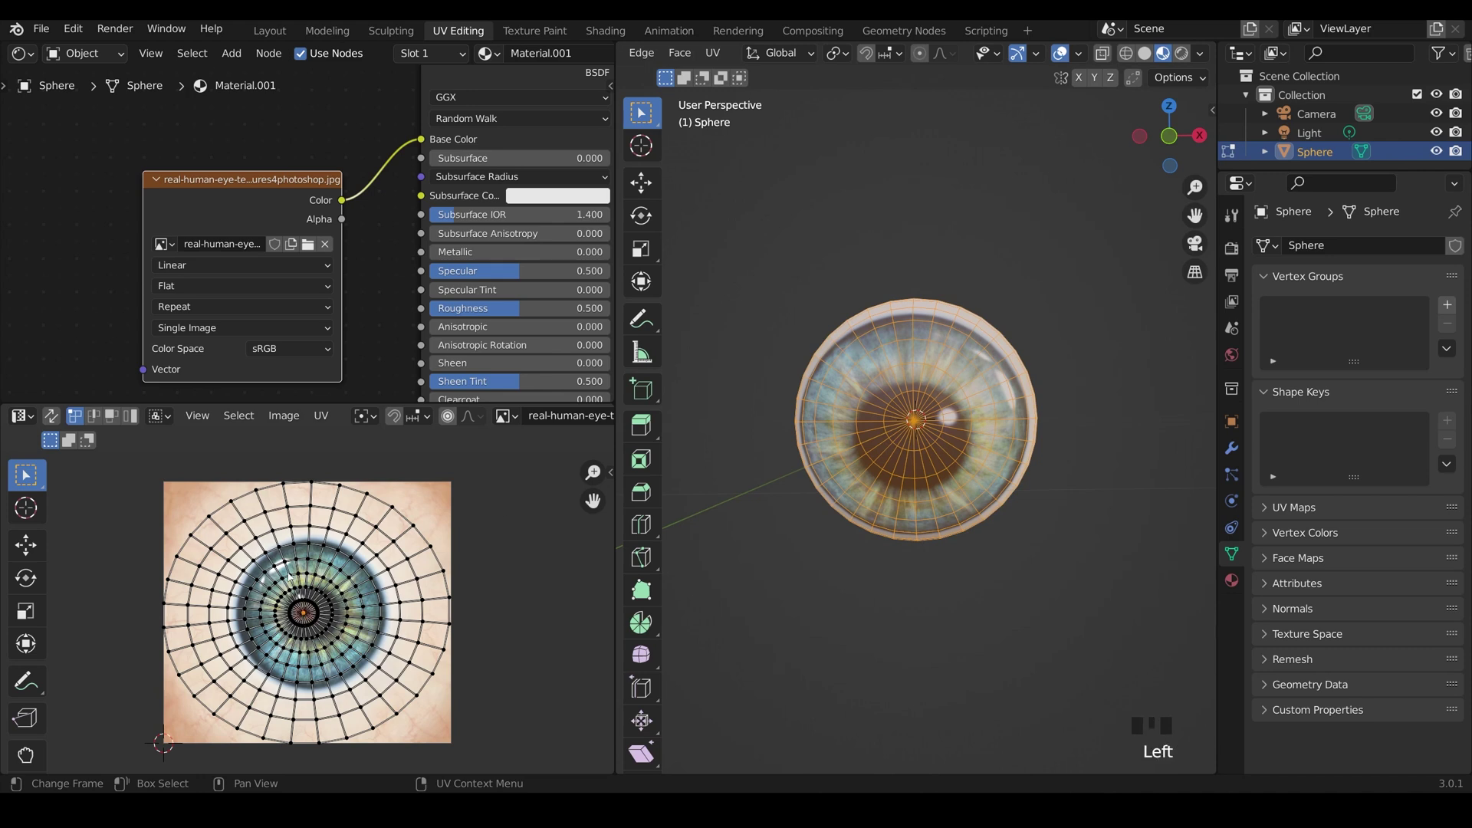
pyautogui.click(448, 416)
pyautogui.press('s')
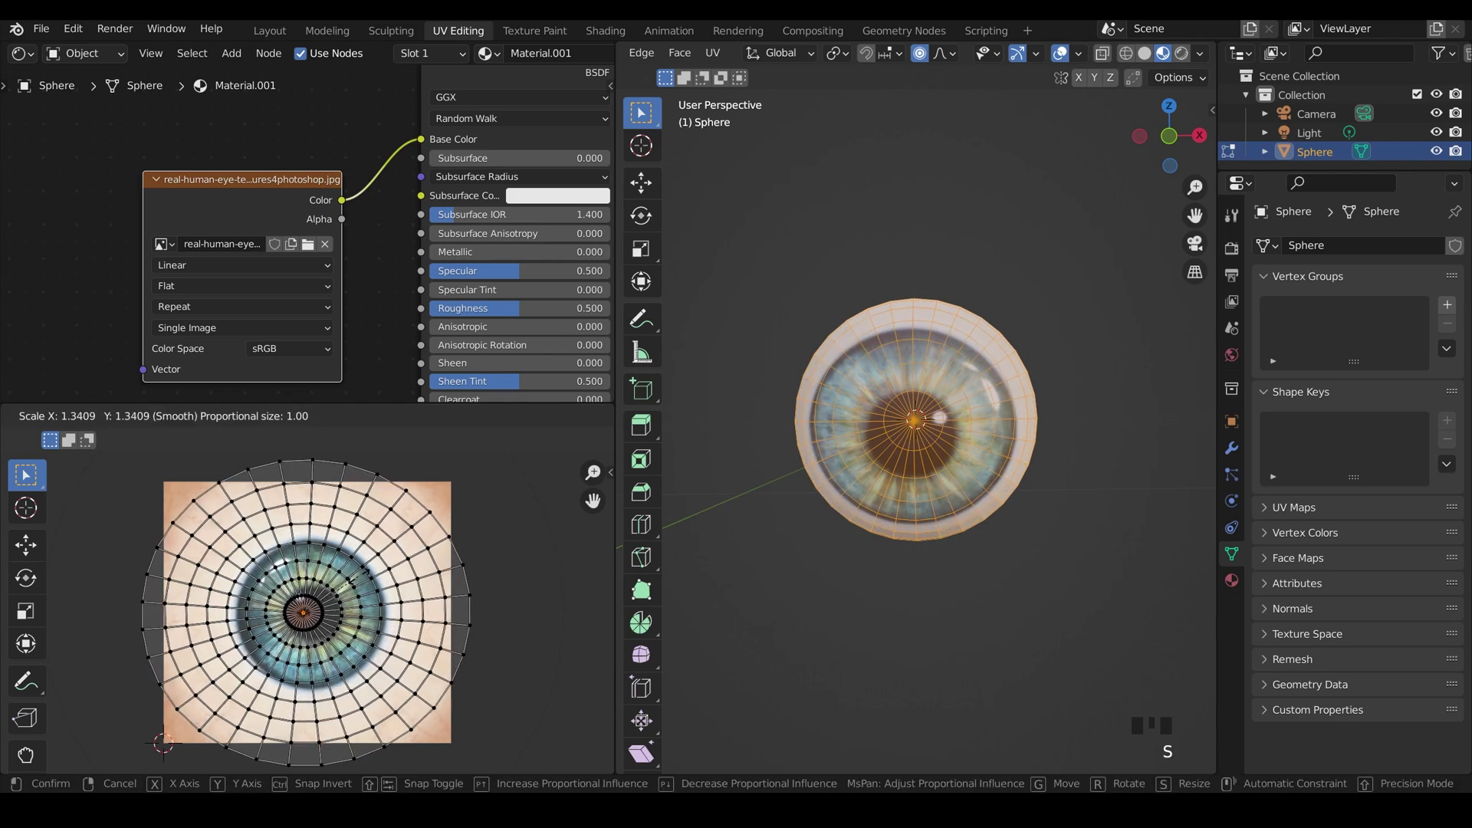
pyautogui.scroll(5, 376, 569)
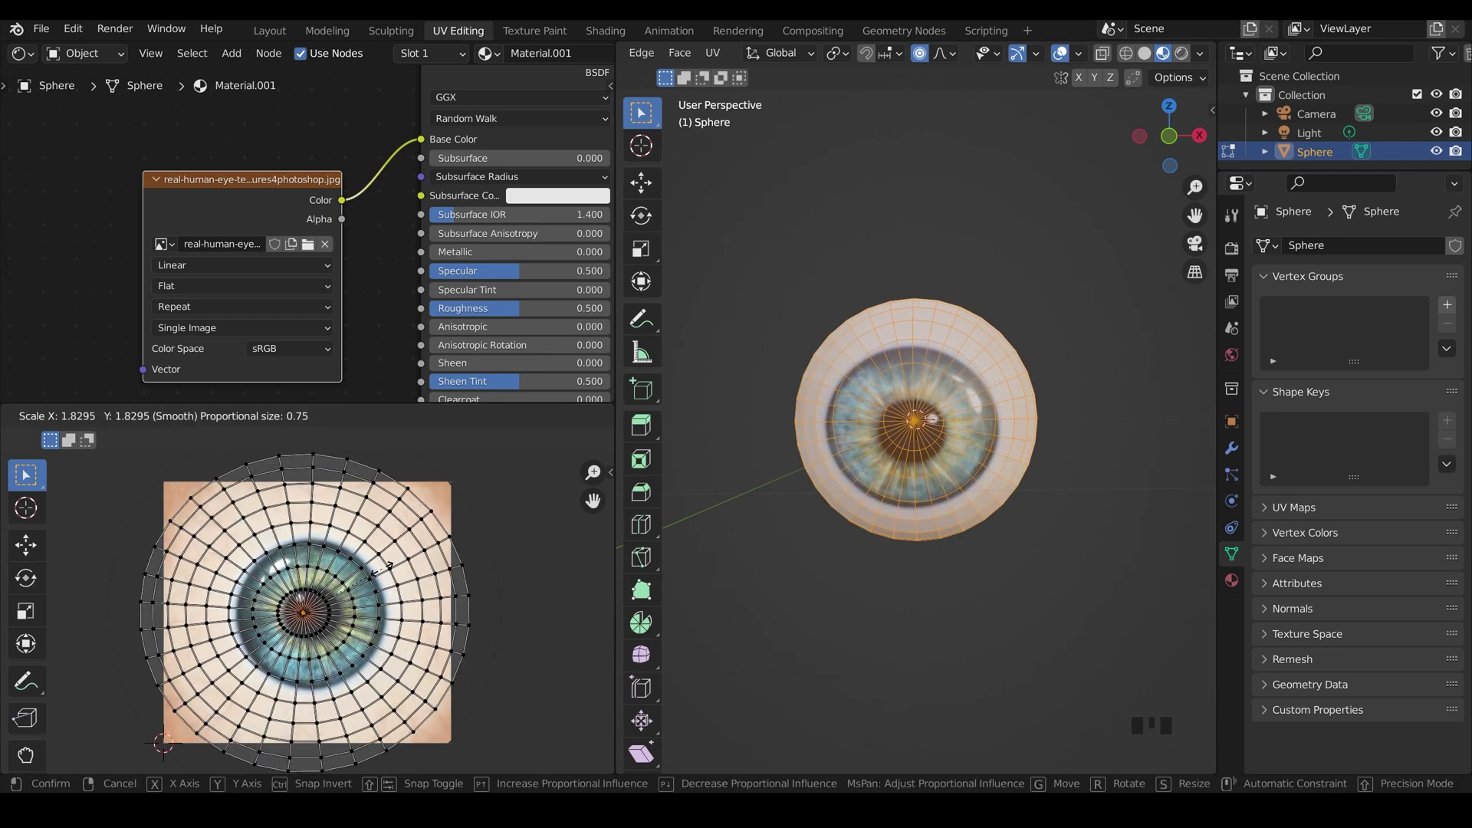
pyautogui.scroll(1, 381, 569)
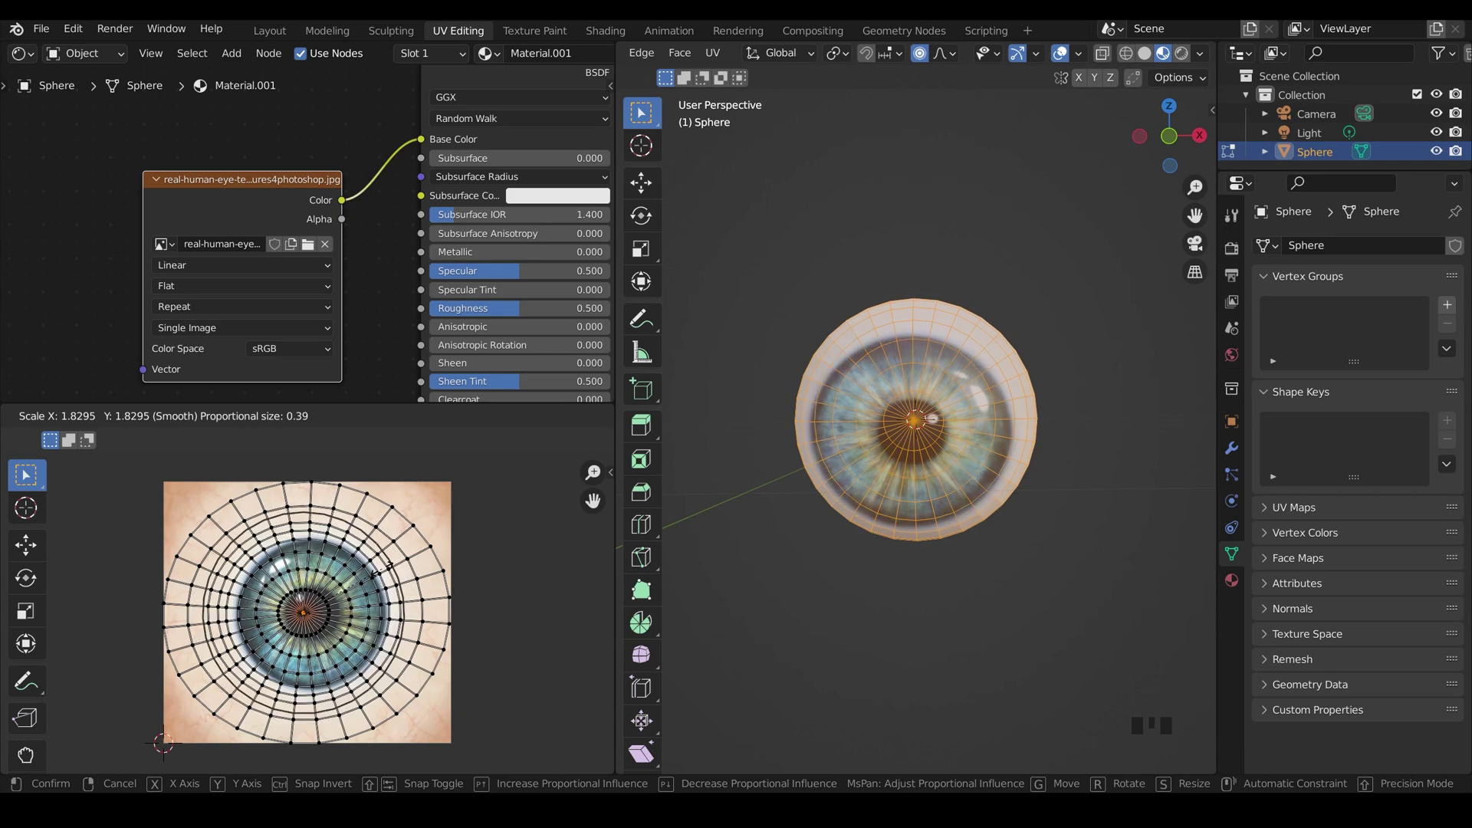
pyautogui.scroll(-1, 381, 569)
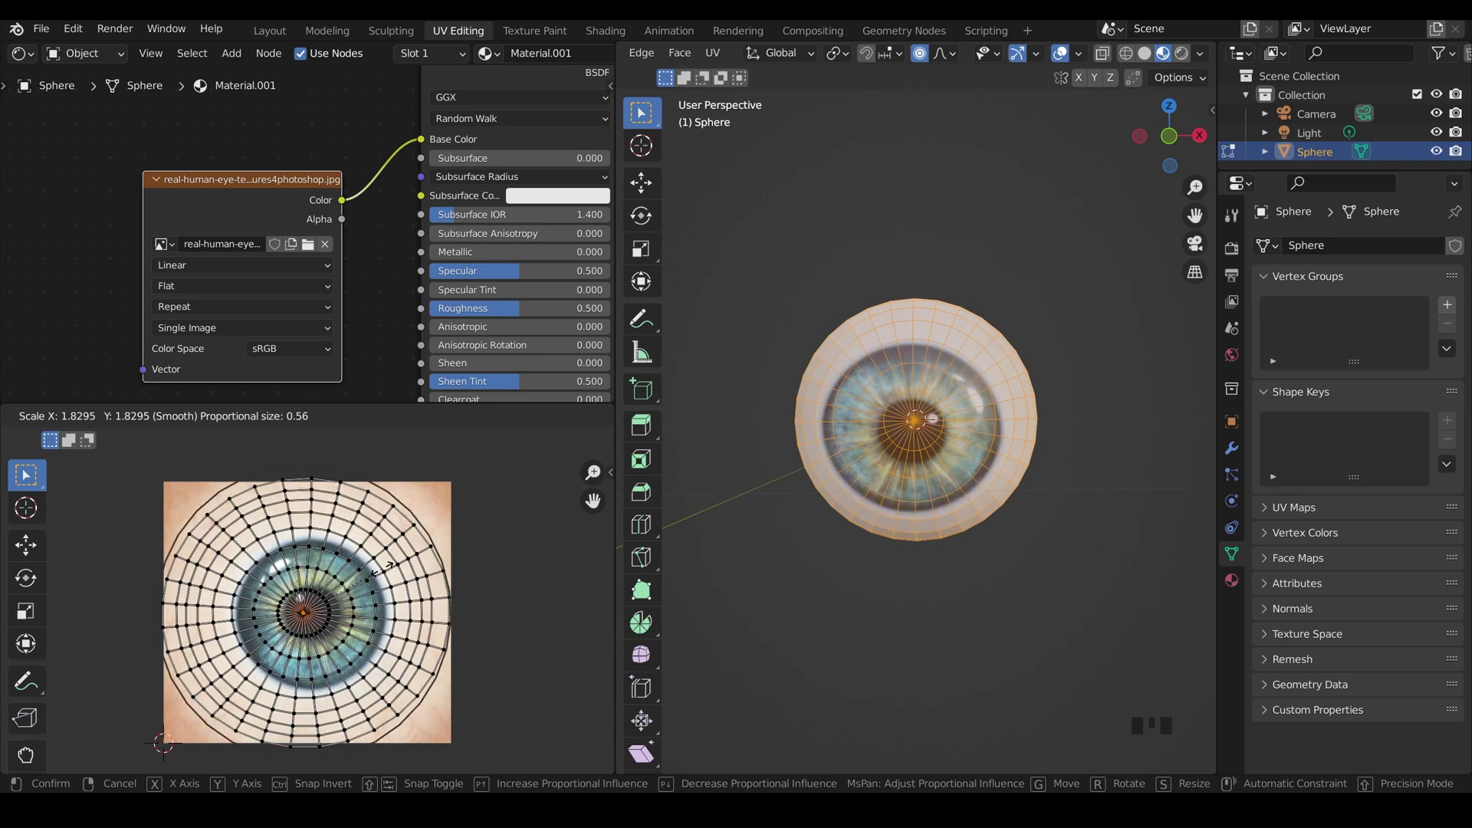
pyautogui.scroll(1, 383, 568)
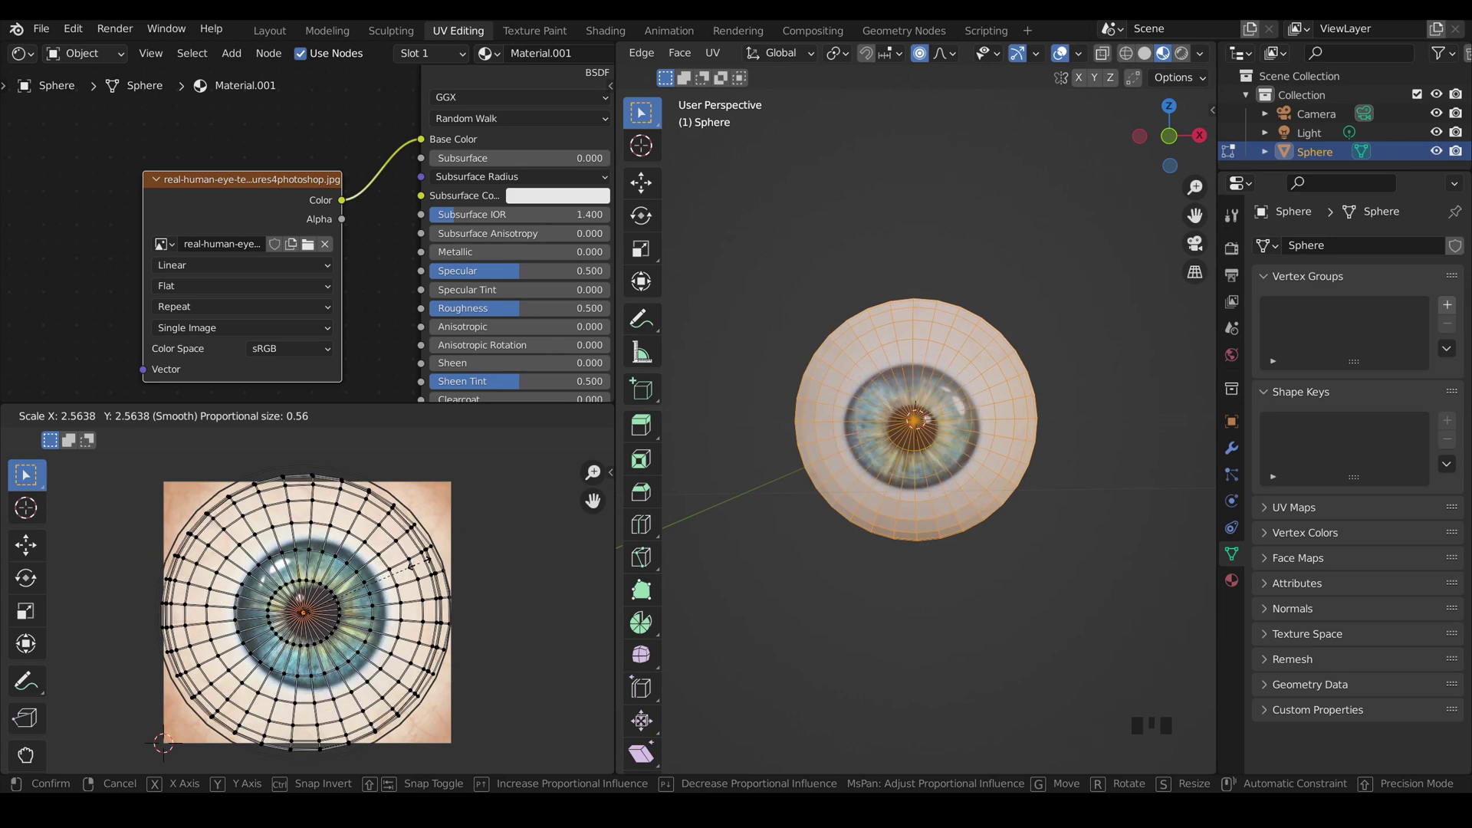
pyautogui.click(423, 566)
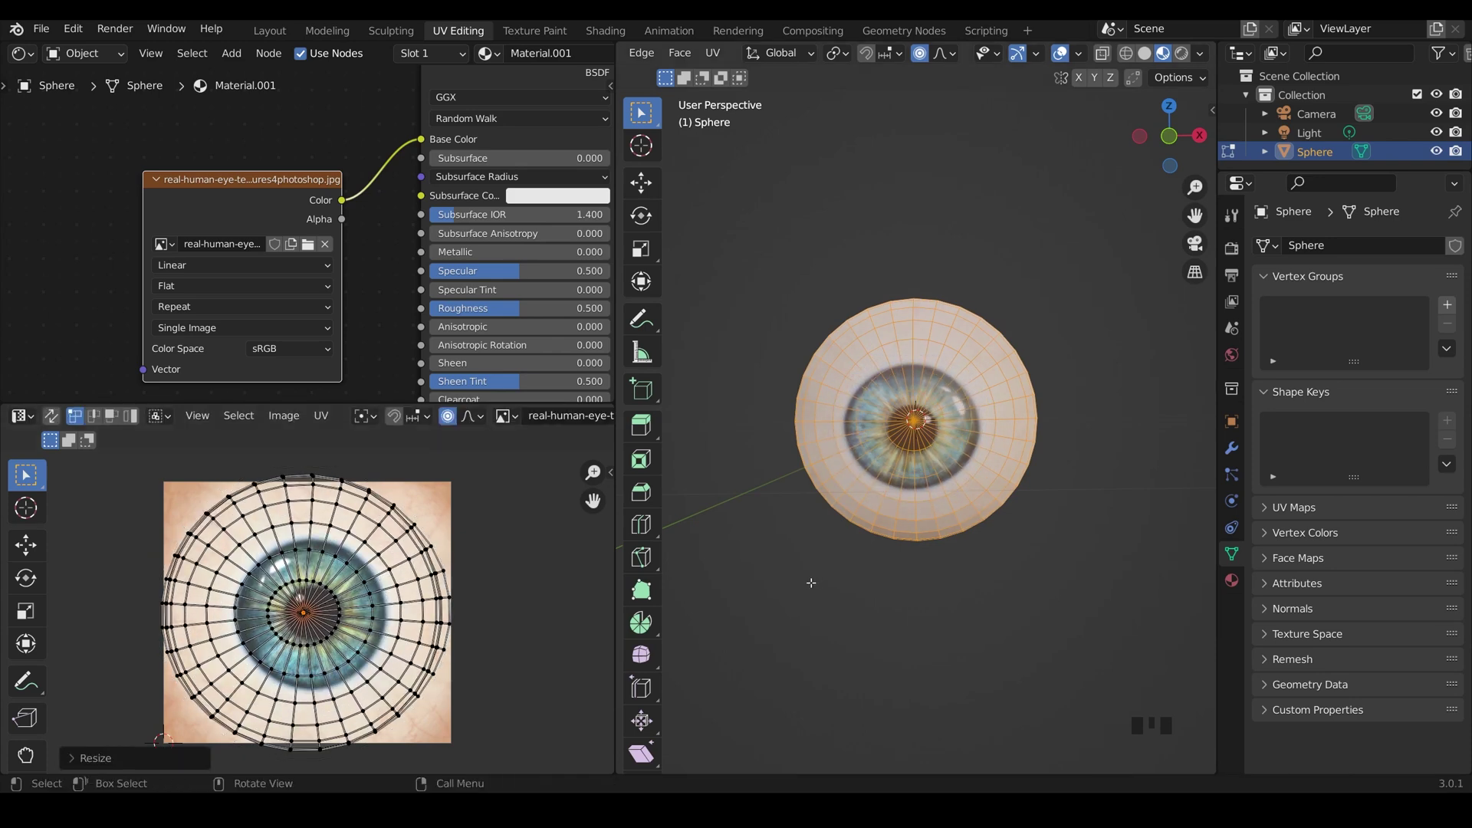
# Rescale the entire UV layout
pyautogui.press('a')
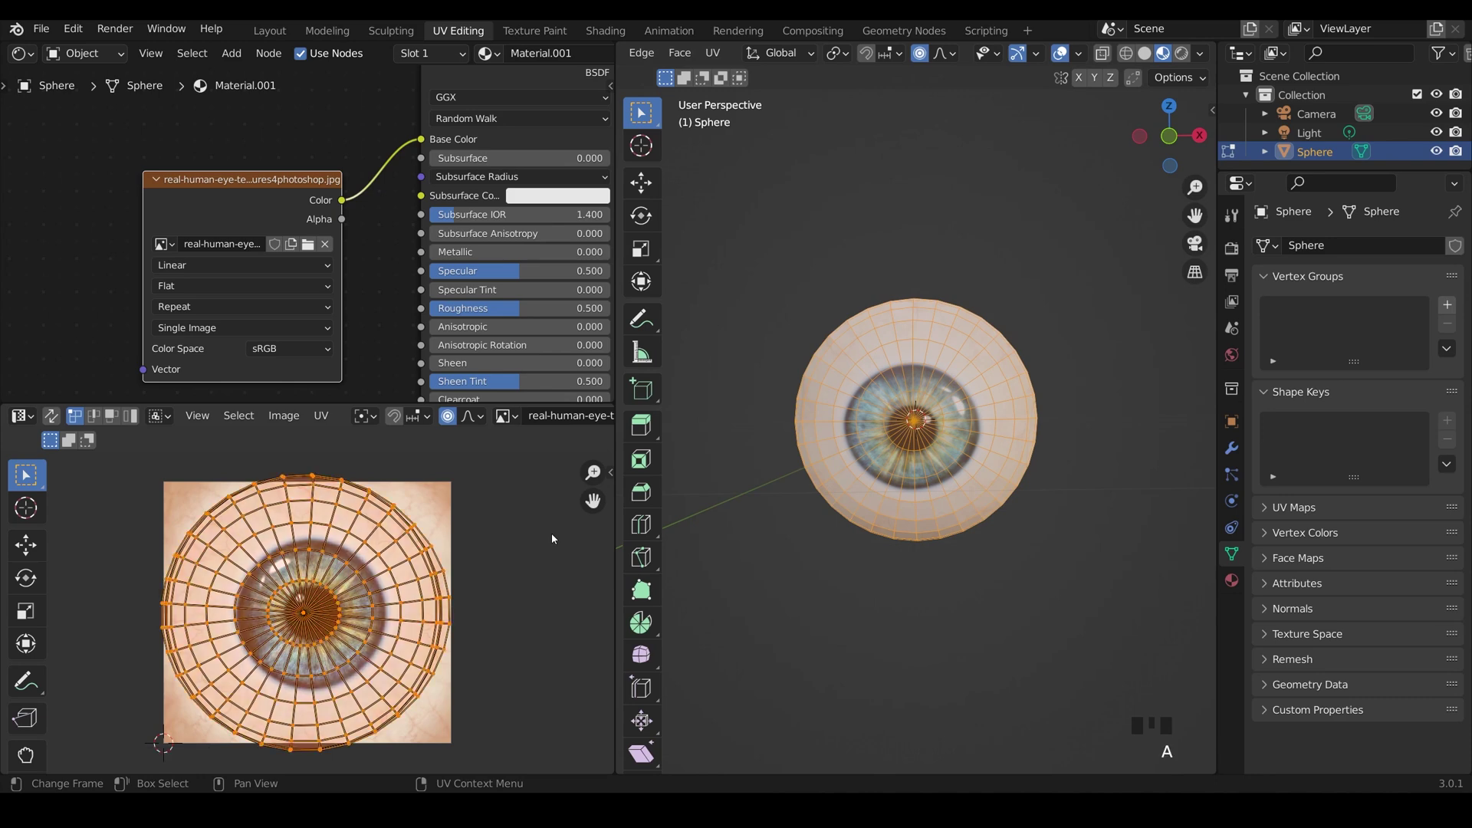
pyautogui.press('s')
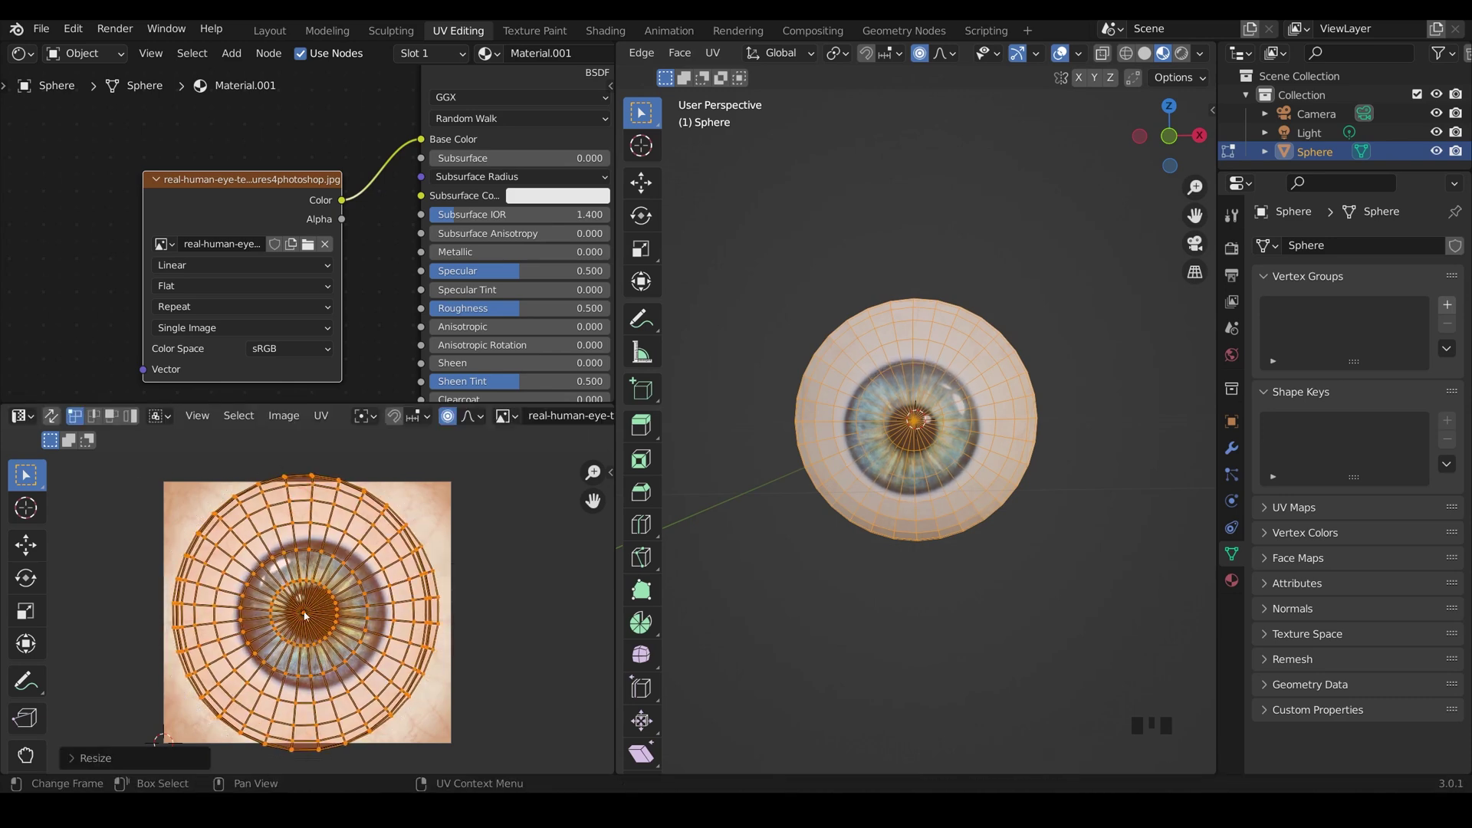
pyautogui.click(531, 536)
# Resize the pupil at the centre UV vertex and nudge it about 0.038 by −0.013 to recentre it
pyautogui.click(304, 611)
pyautogui.press('s')
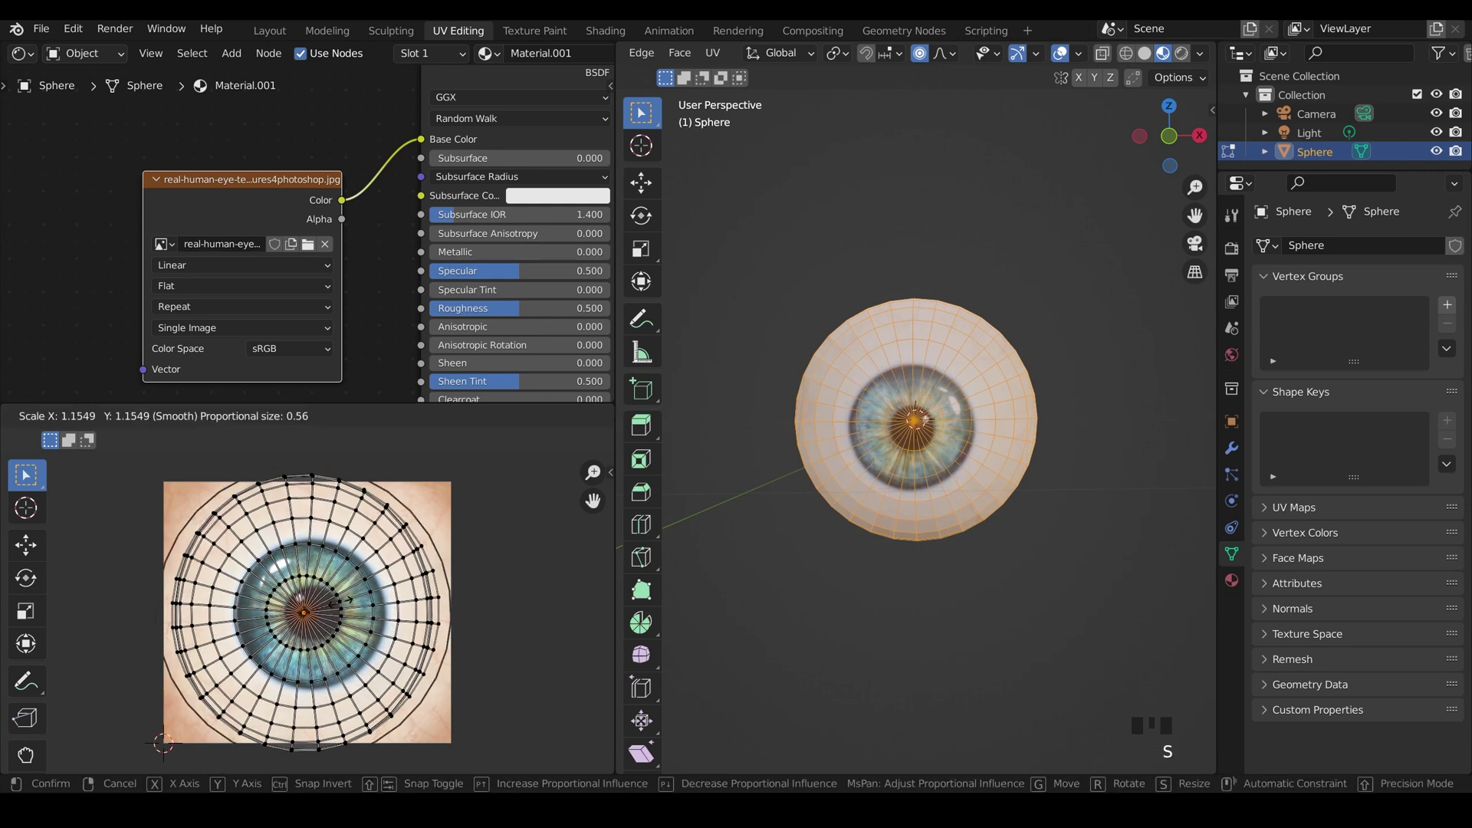
pyautogui.click(337, 609)
pyautogui.press('g')
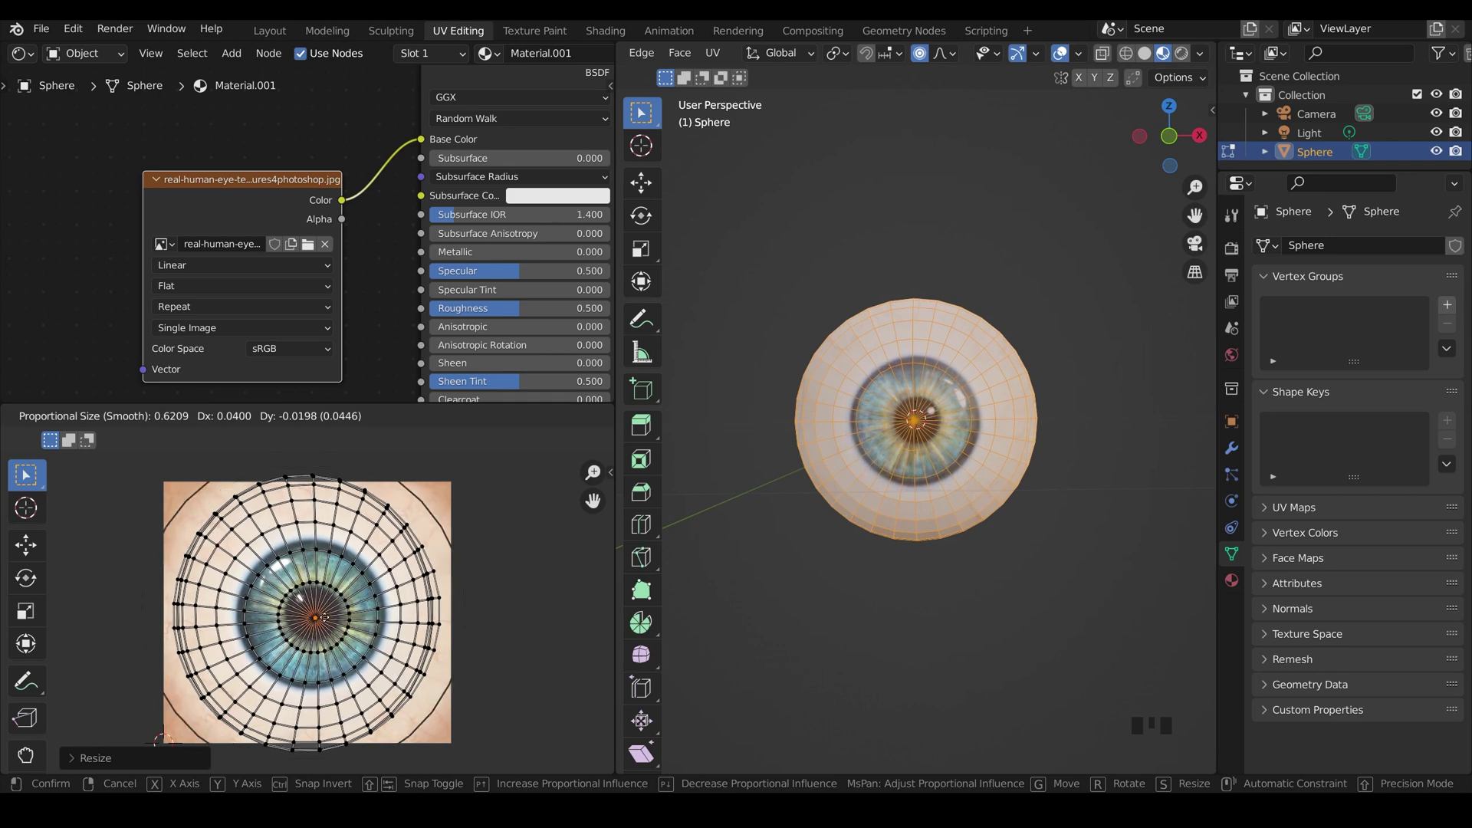
pyautogui.scroll(-1, 324, 616)
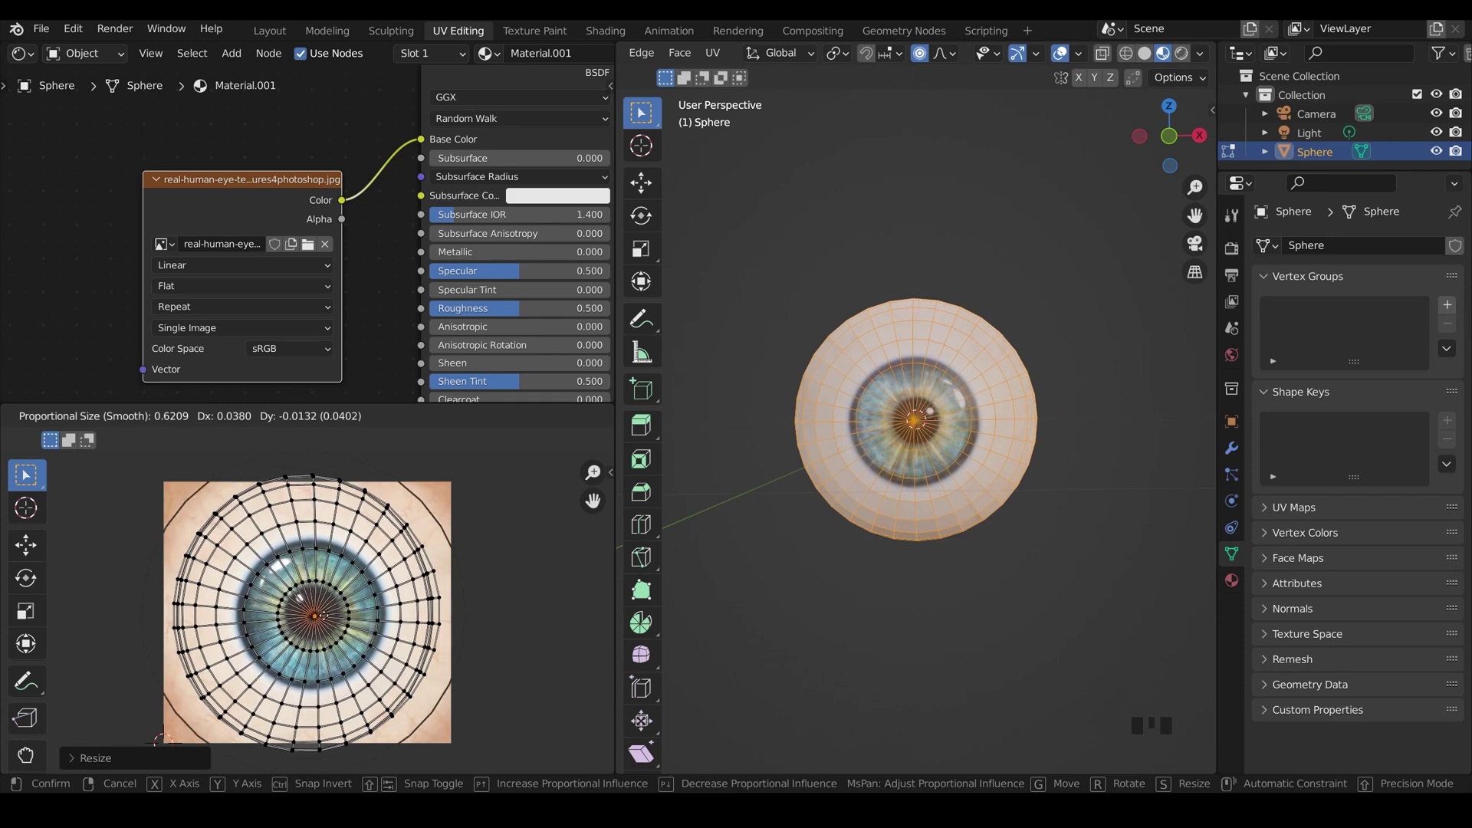
pyautogui.click(324, 616)
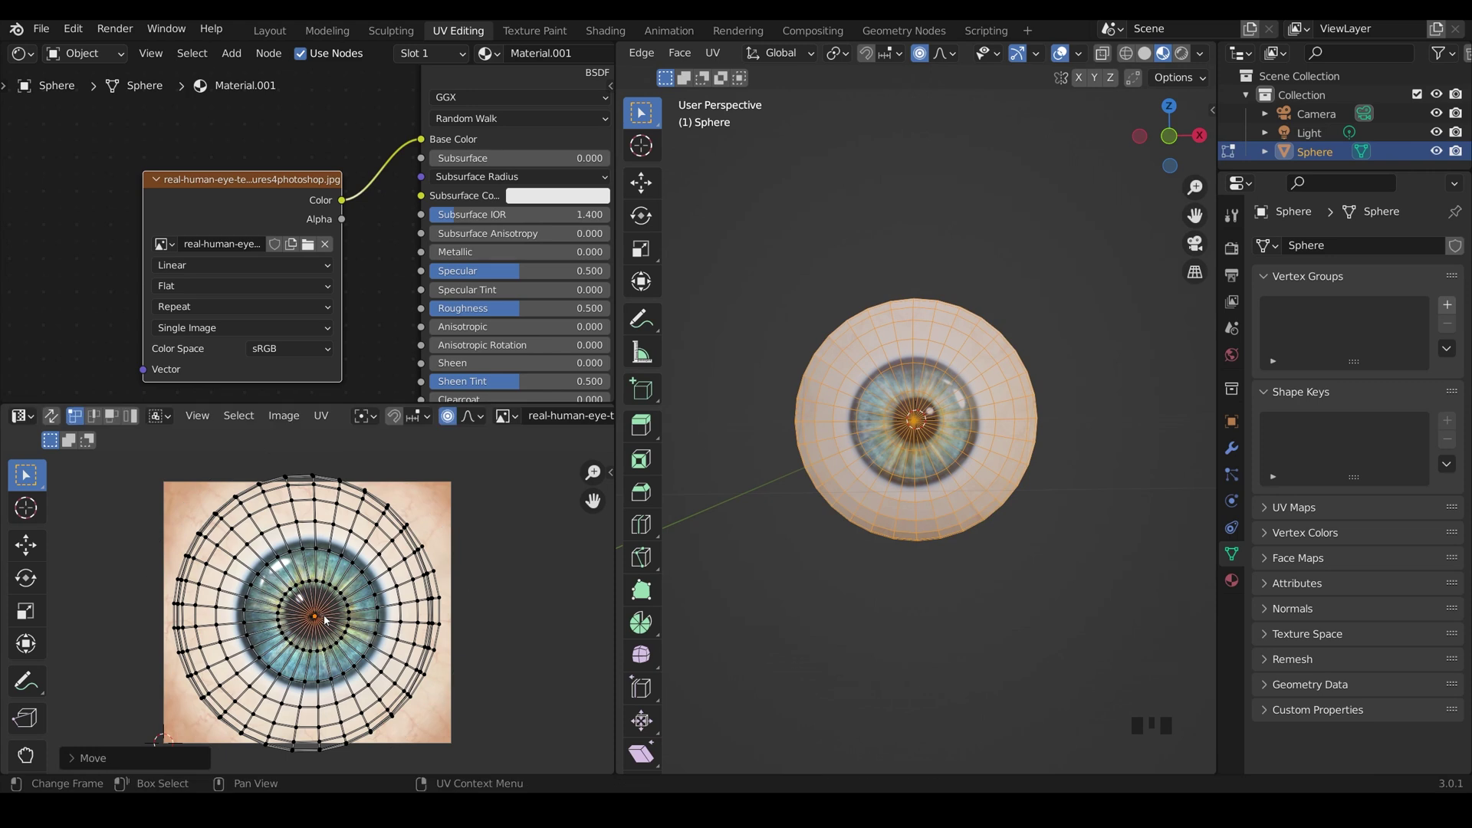
pyautogui.moveTo(951, 590); pyautogui.dragTo(816, 368, button='middle')
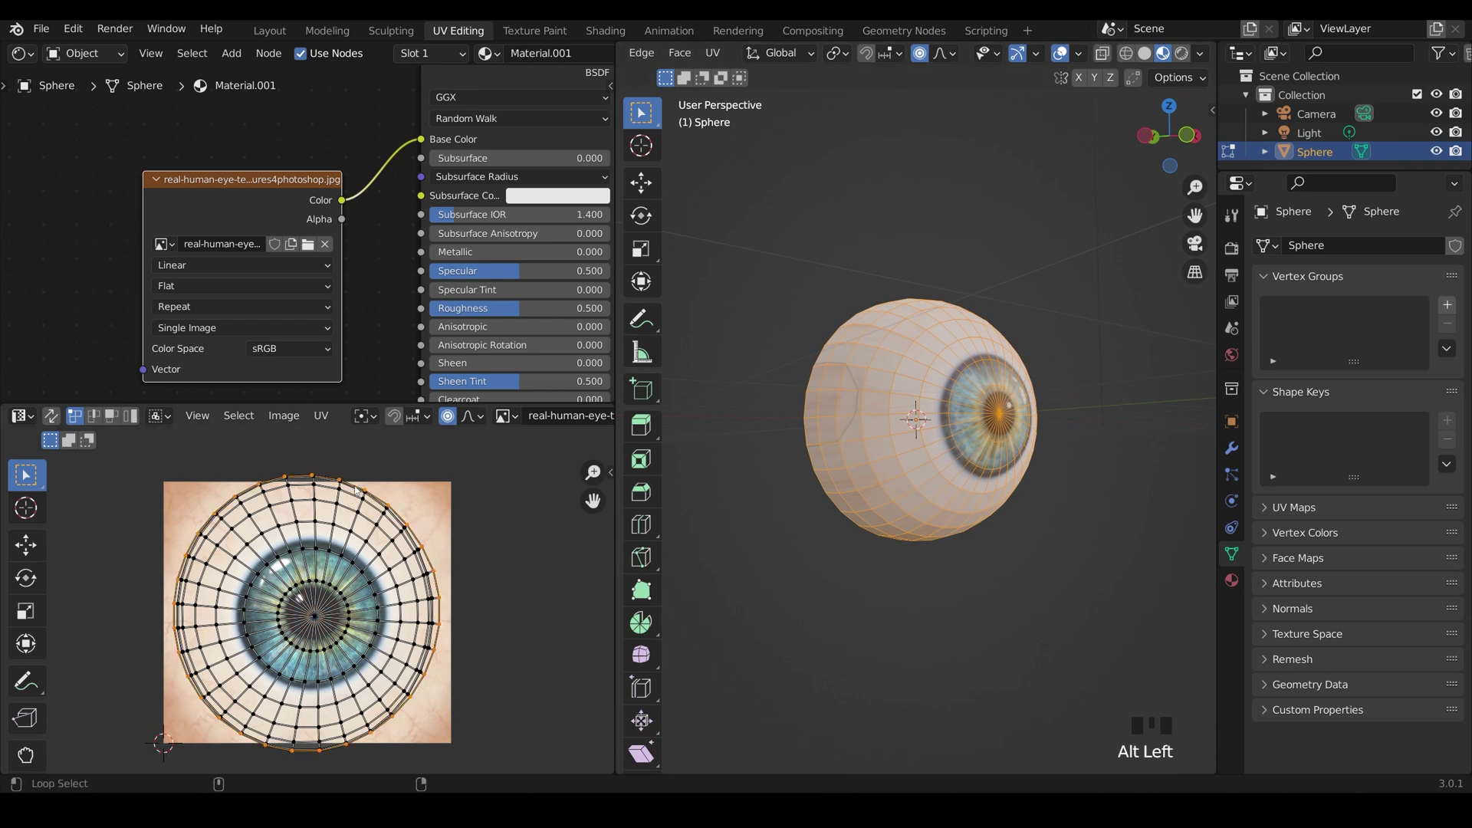
# Scale the outer UV ring slightly inward with a 0.10 proportional size, then orbit around the eyeball
pyautogui.press('s')
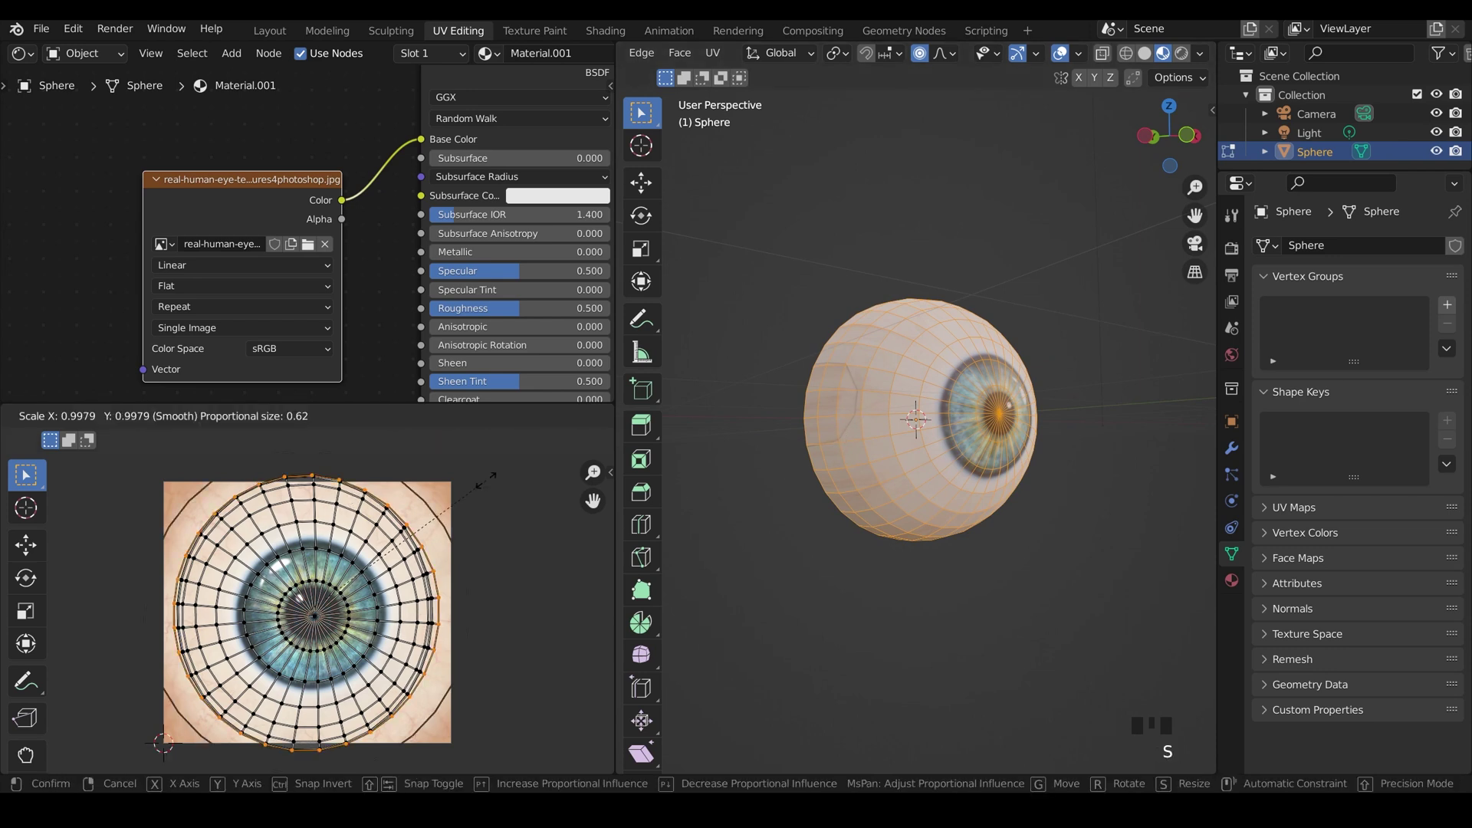
pyautogui.scroll(15, 485, 480)
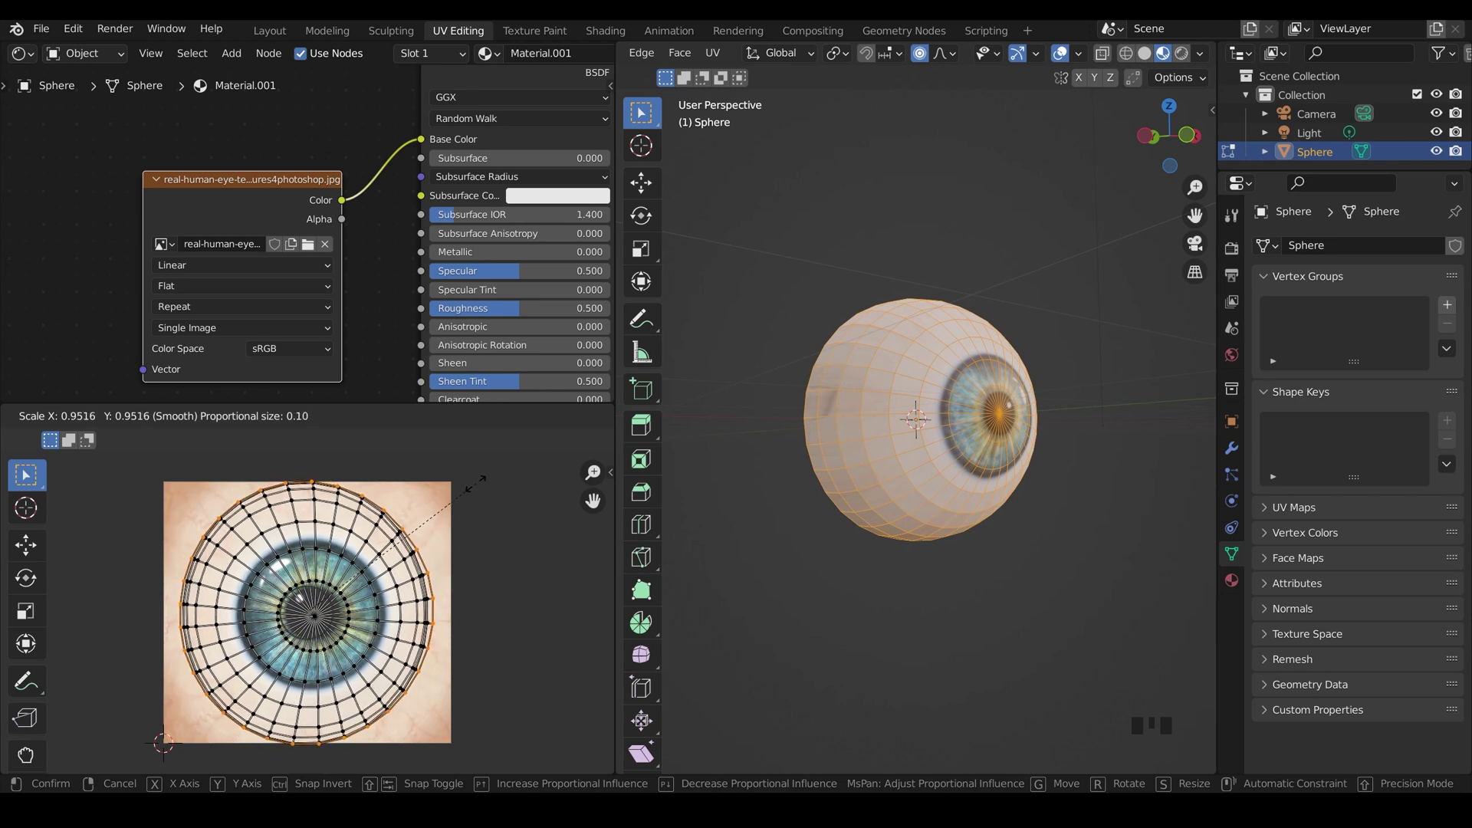
pyautogui.click(471, 486)
pyautogui.moveTo(1035, 613); pyautogui.dragTo(767, 613, button='middle')
pyautogui.moveTo(1026, 420); pyautogui.dragTo(999, 398, button='middle')
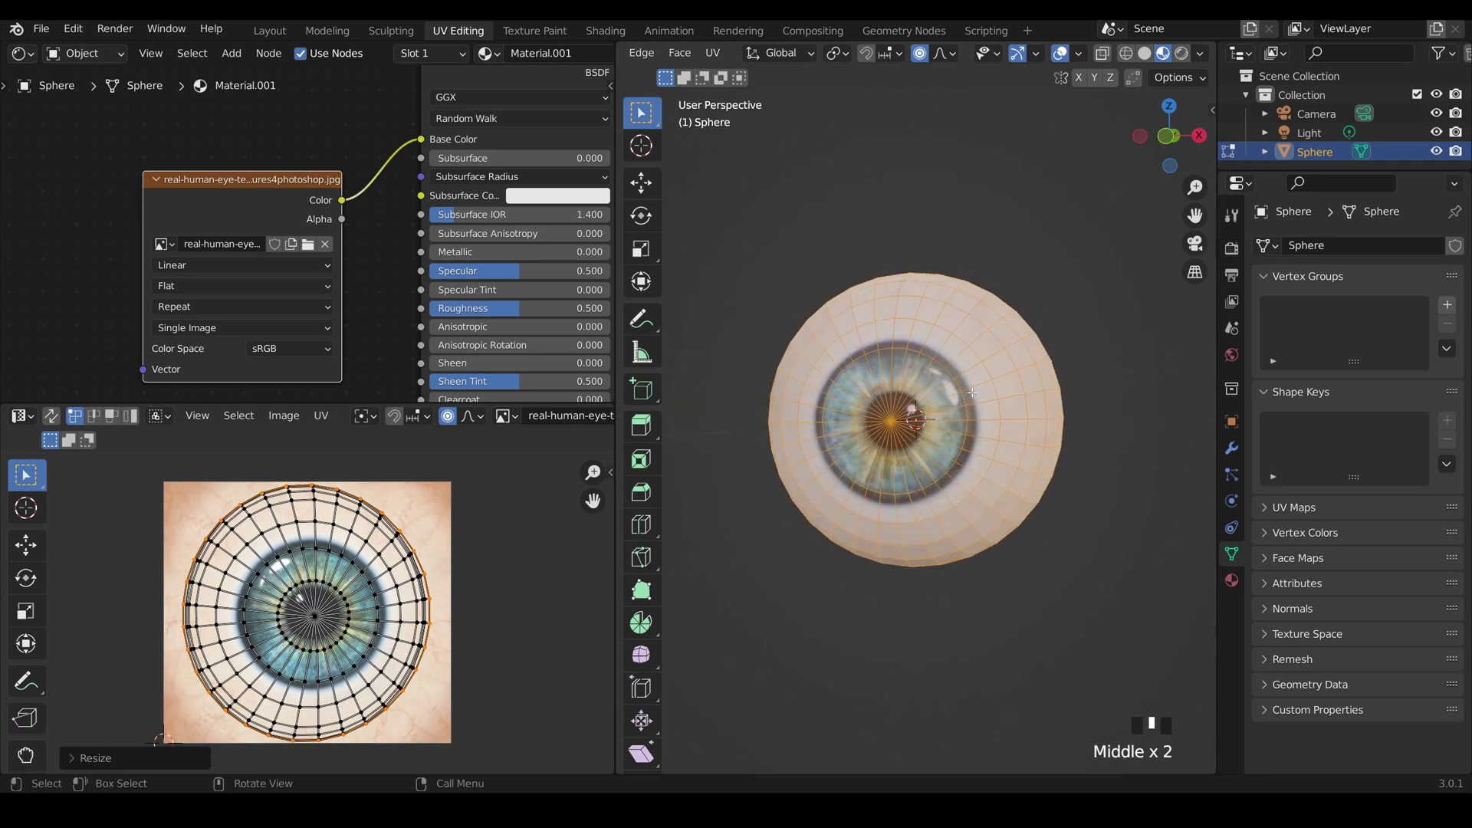
# Return to Object Mode and apply Shade Smooth to the eyeball sphere
pyautogui.press('Tab')
pyautogui.scroll(-2, 1042, 468)
pyautogui.moveTo(1039, 471); pyautogui.dragTo(968, 458, button='middle')
pyautogui.rightClick(954, 459)
pyautogui.moveTo(954, 459)
pyautogui.rightClick(935, 392)
# Set the Principled BSDF Roughness to 0.000, then orbit to view the glossy iris
pyautogui.moveTo(529, 309); pyautogui.dragTo(434, 310)
pyautogui.moveTo(962, 459); pyautogui.dragTo(1012, 460, button='middle')
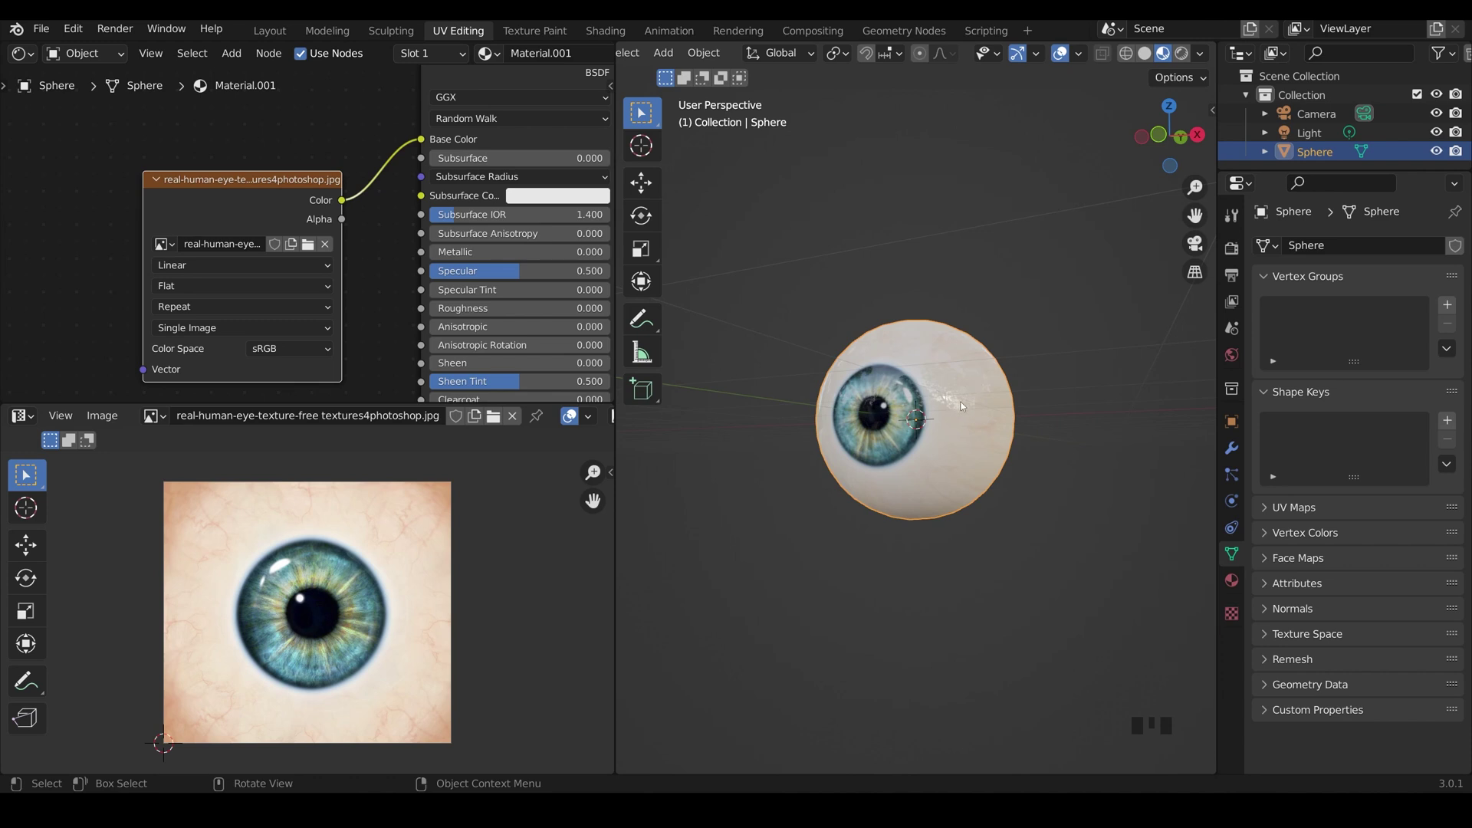
pyautogui.moveTo(964, 406); pyautogui.dragTo(1043, 404, button='middle')
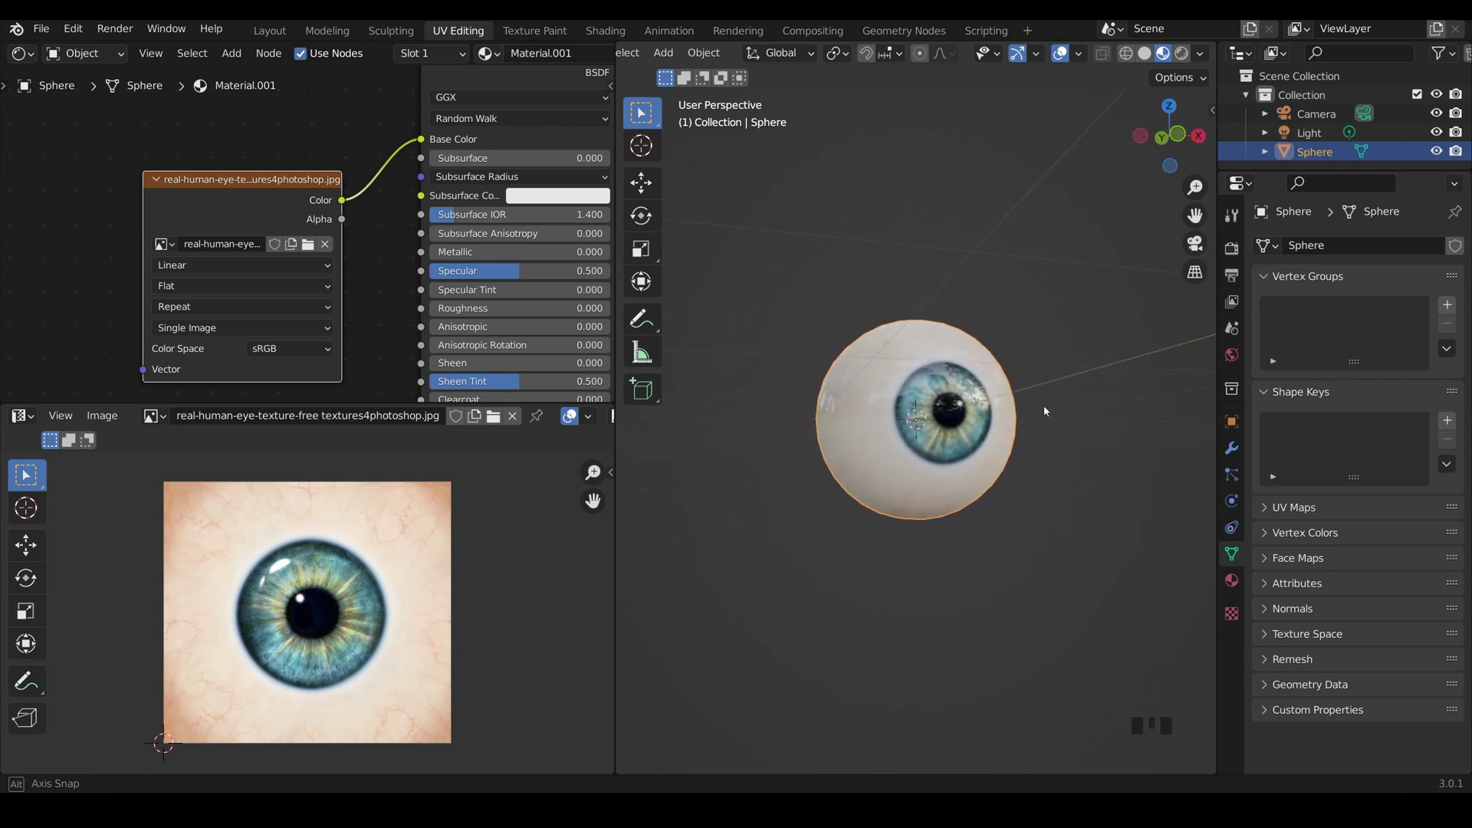